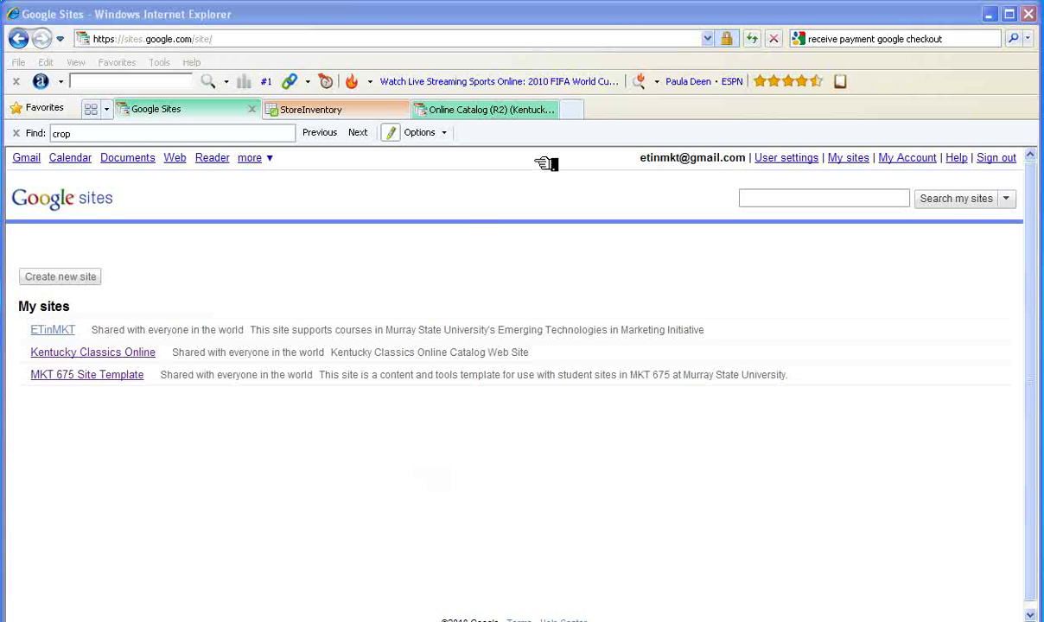
- Go to the Online Catalog (R2) page and look over its Checkout store products
click(511, 108)
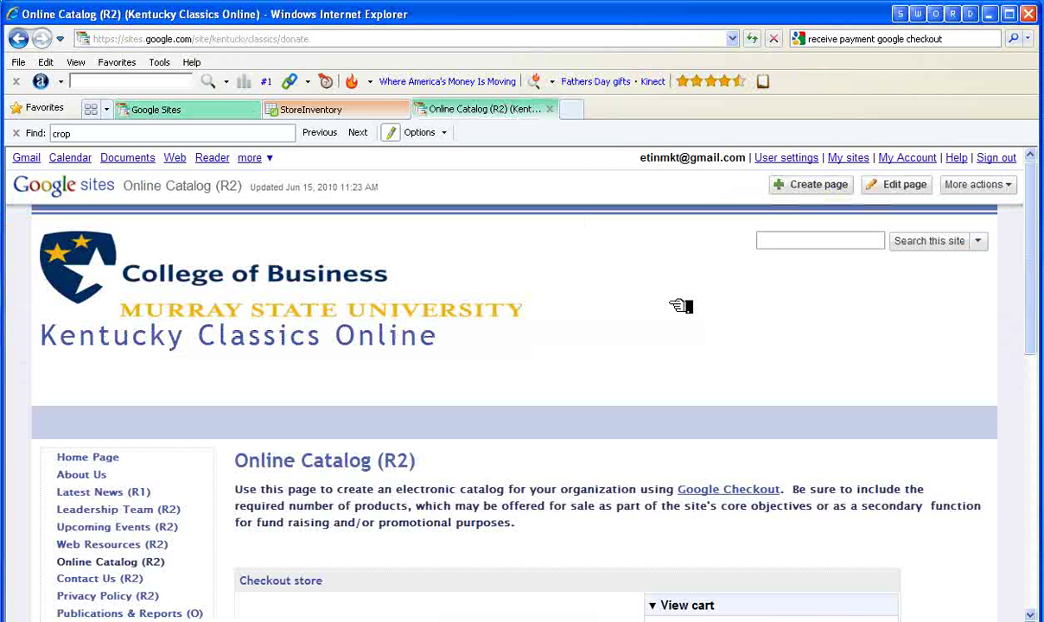
scroll(681, 306, down, 5)
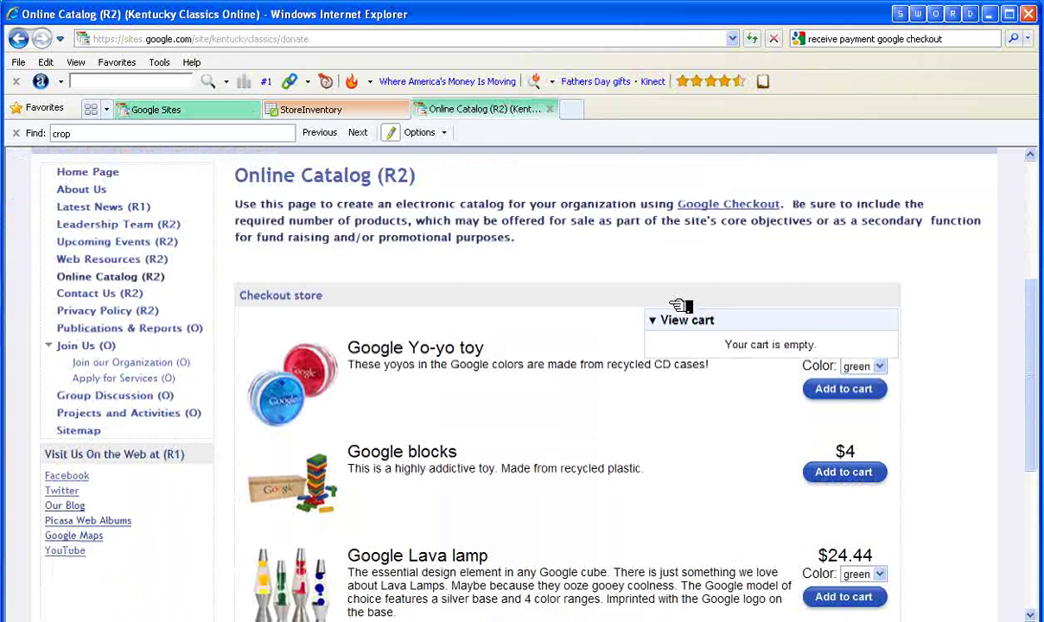
scroll(681, 306, down, 6)
scroll(683, 300, up, 10)
scroll(683, 300, down, 5)
scroll(682, 300, up, 3)
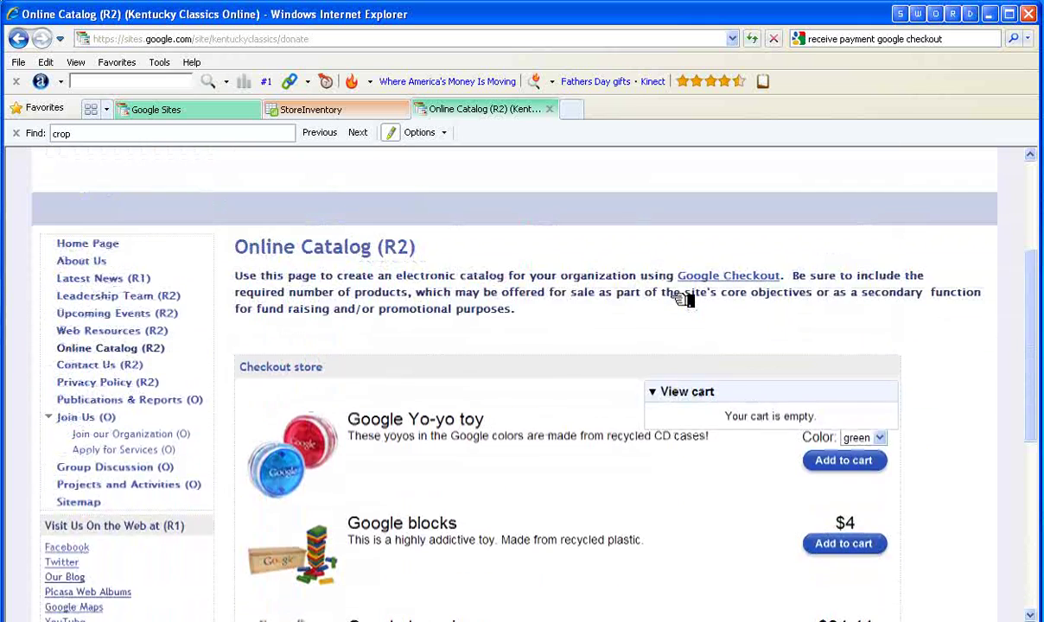
scroll(661, 298, up, 3)
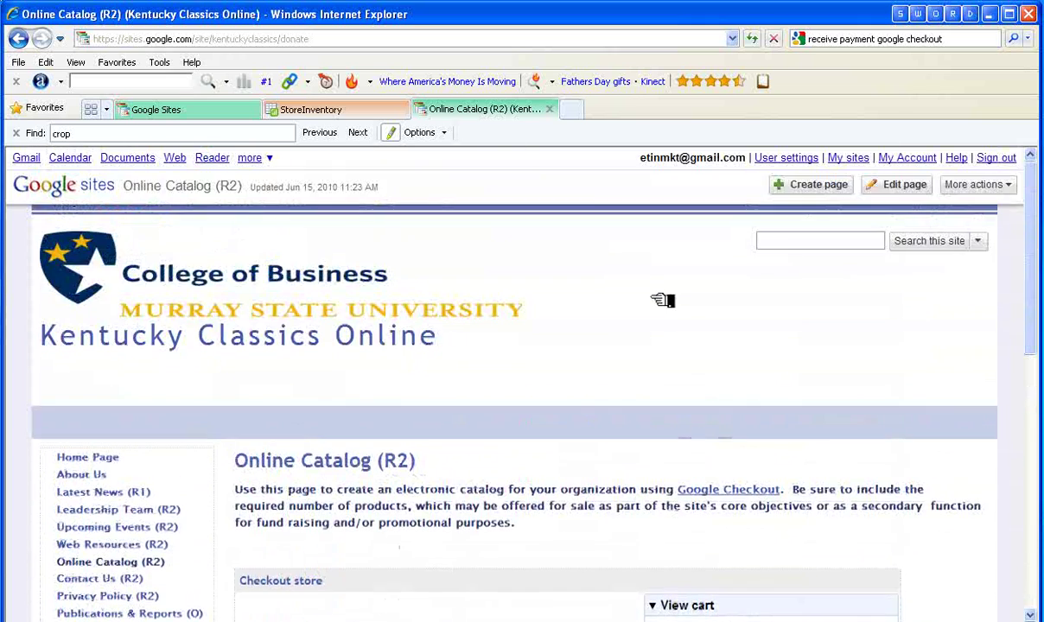
- In edit mode, follow the Google Checkout link's URL to the merchant Order inbox
click(902, 185)
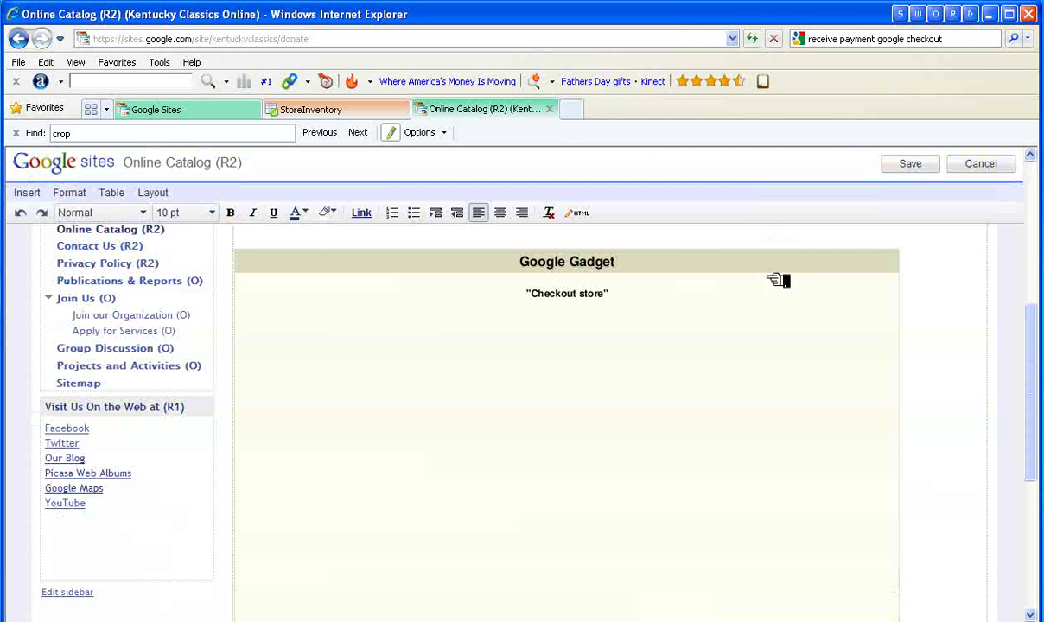
scroll(797, 305, down, 4)
click(408, 400)
click(413, 388)
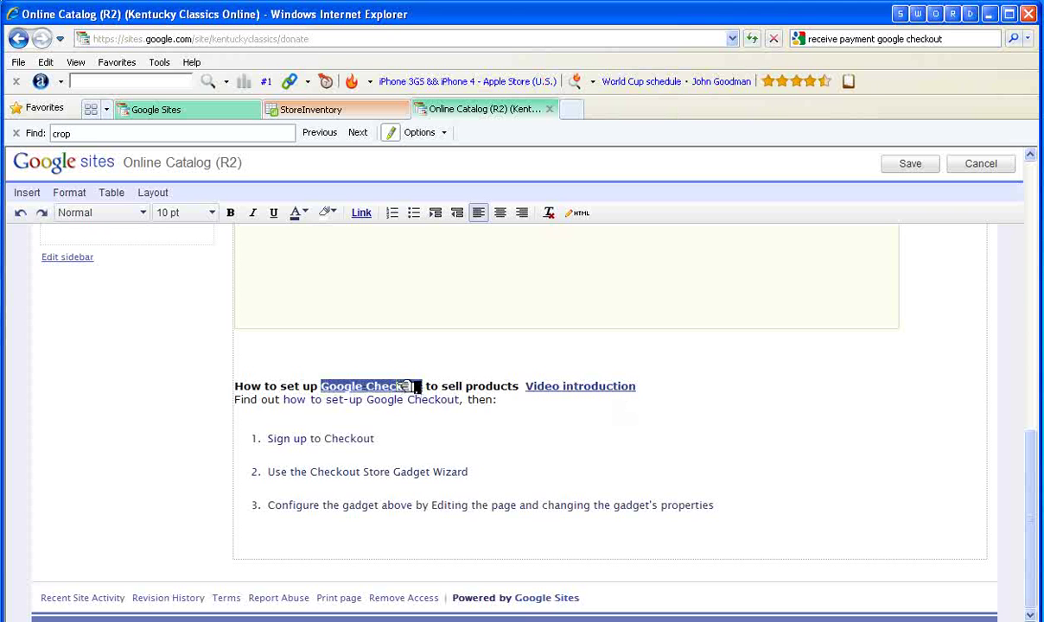
click(408, 385)
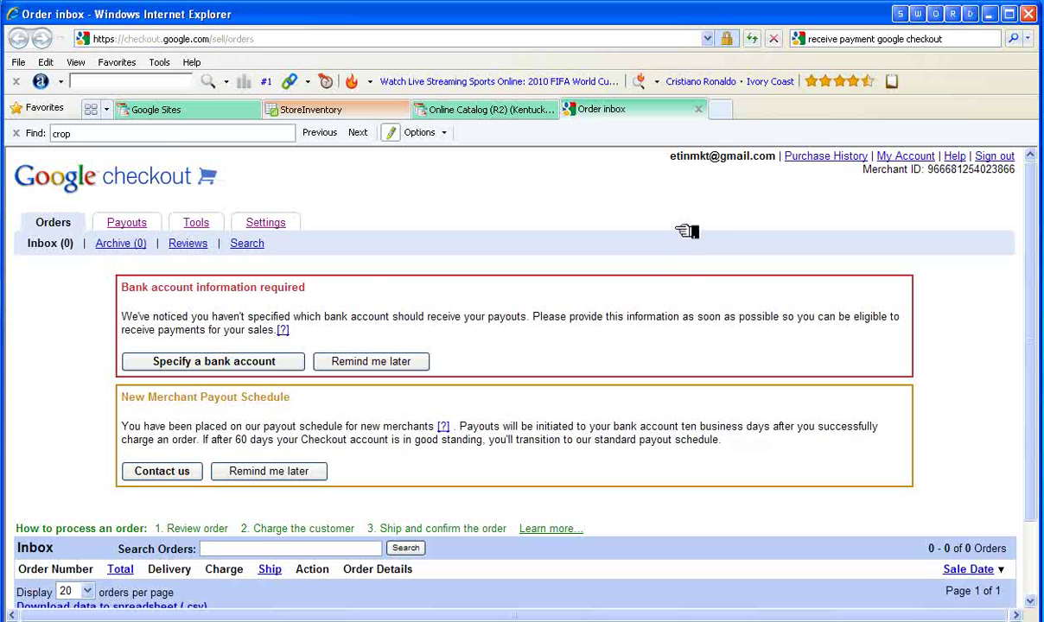
- Review the merchant Settings profile in Google Checkout, then return to the Order inbox
scroll(683, 233, down, 3)
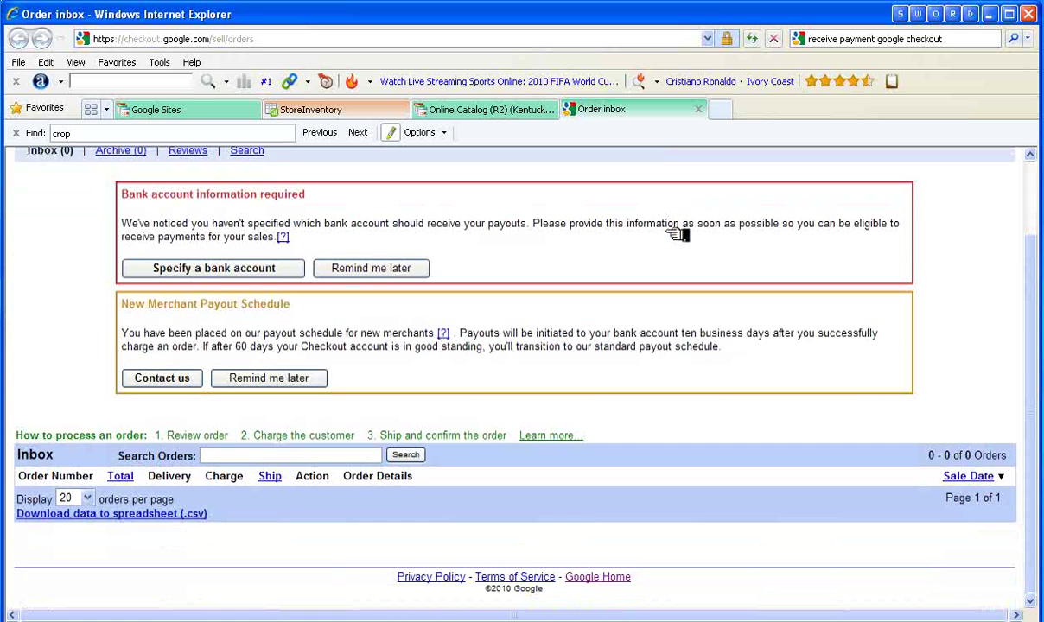
scroll(678, 234, up, 3)
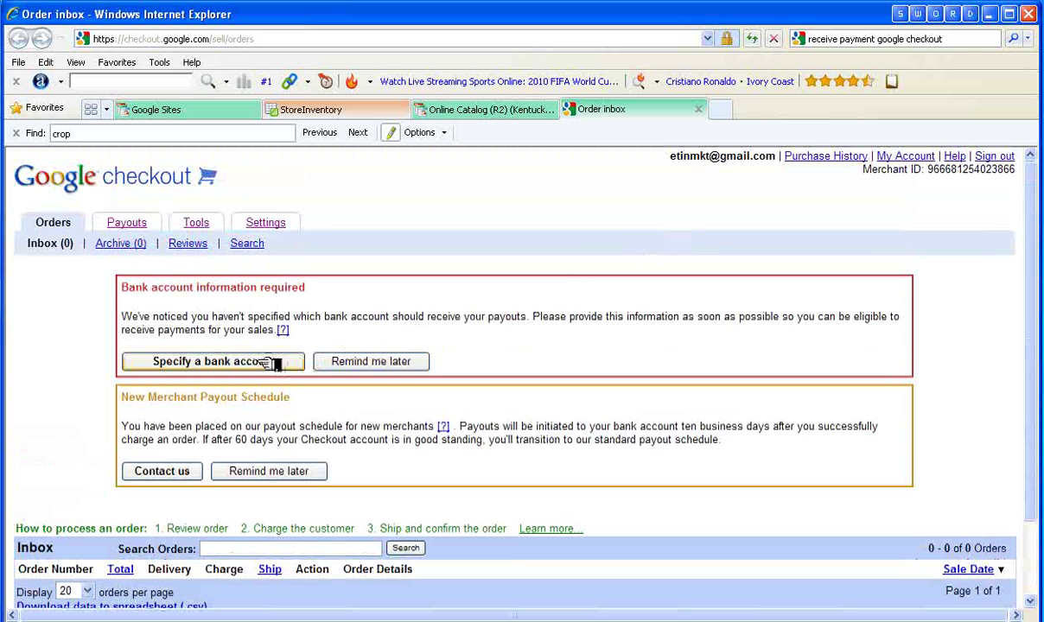
click(268, 223)
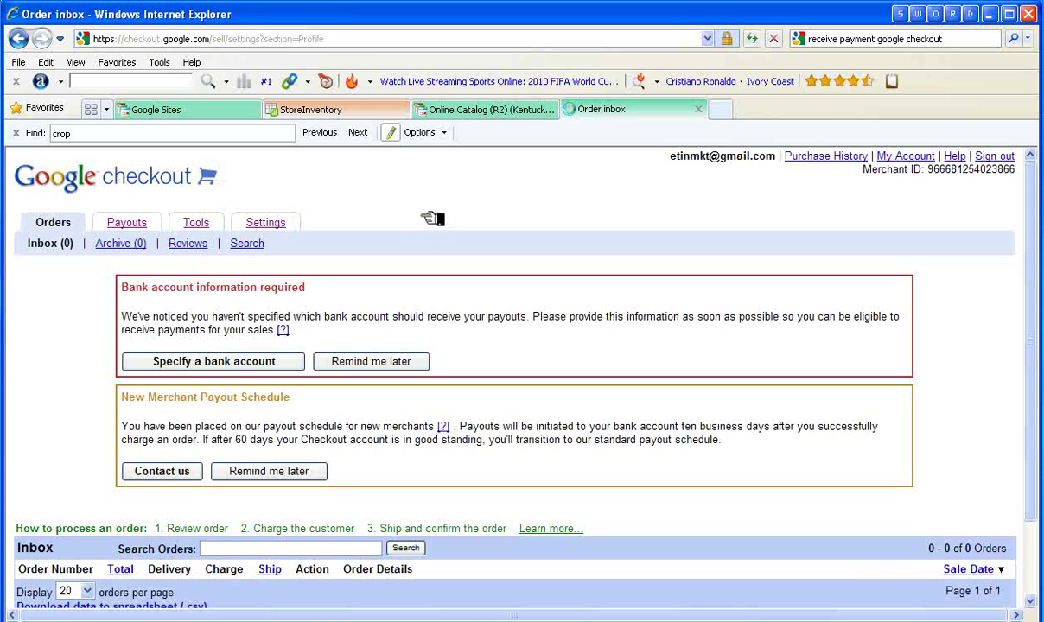
scroll(450, 212, down, 6)
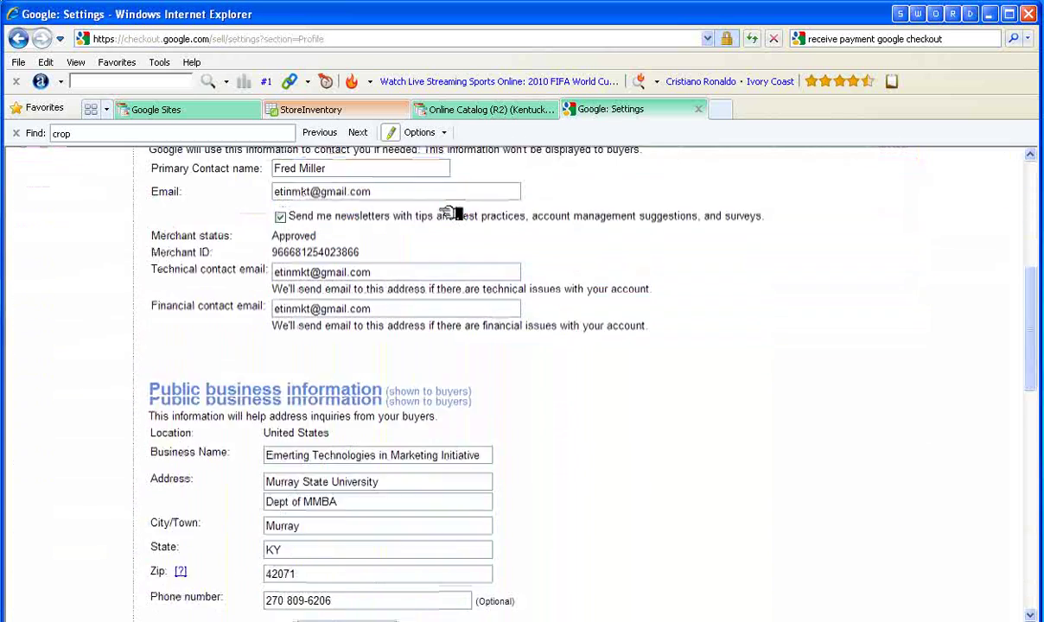
scroll(663, 347, down, 4)
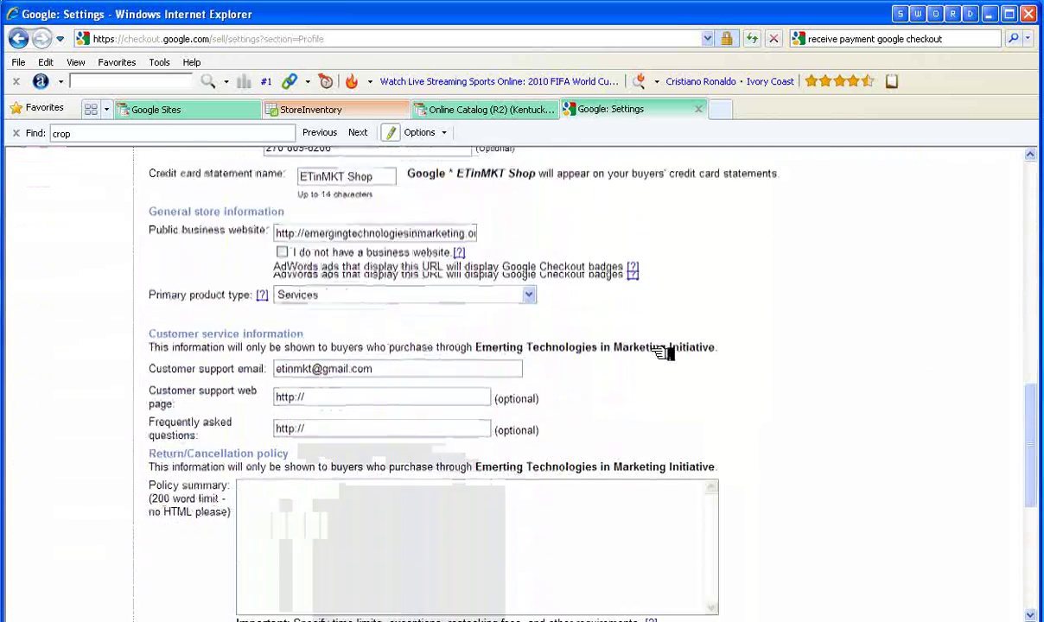
scroll(663, 353, down, 3)
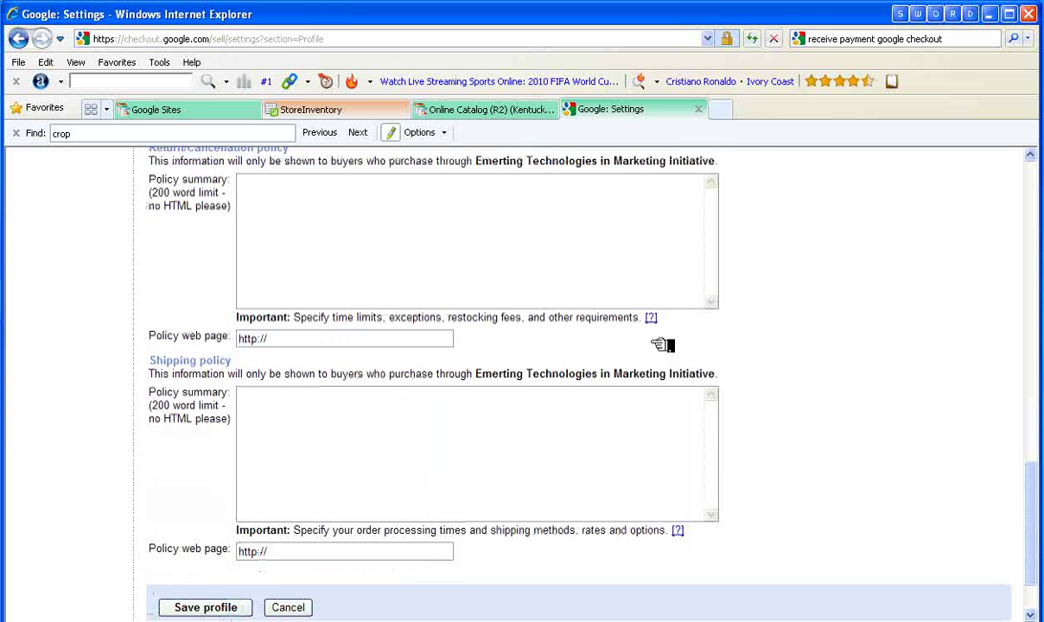
scroll(663, 346, down, 1)
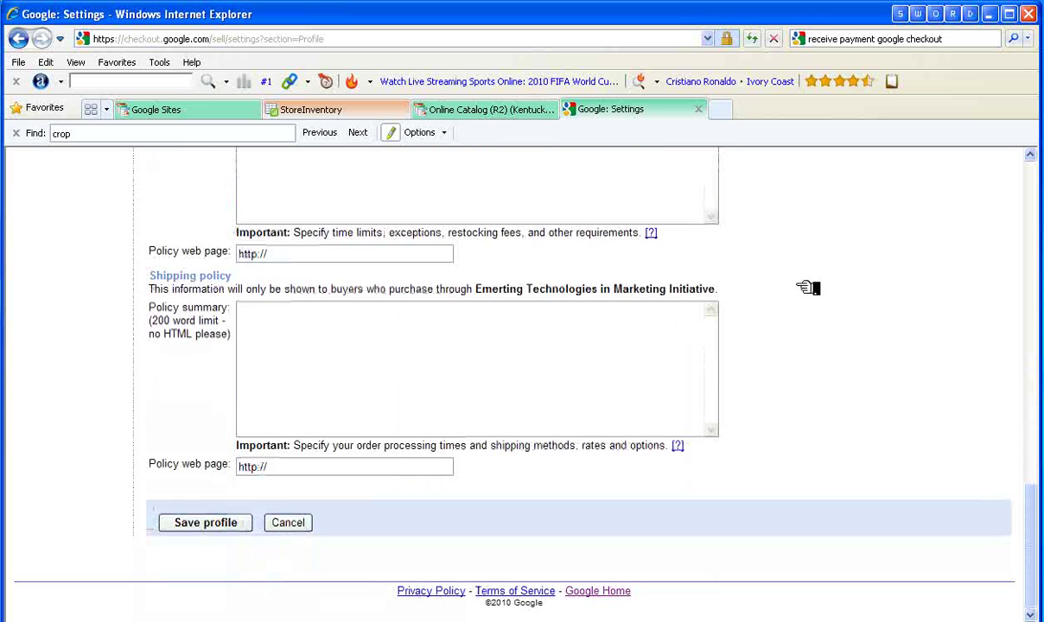
scroll(808, 287, up, 15)
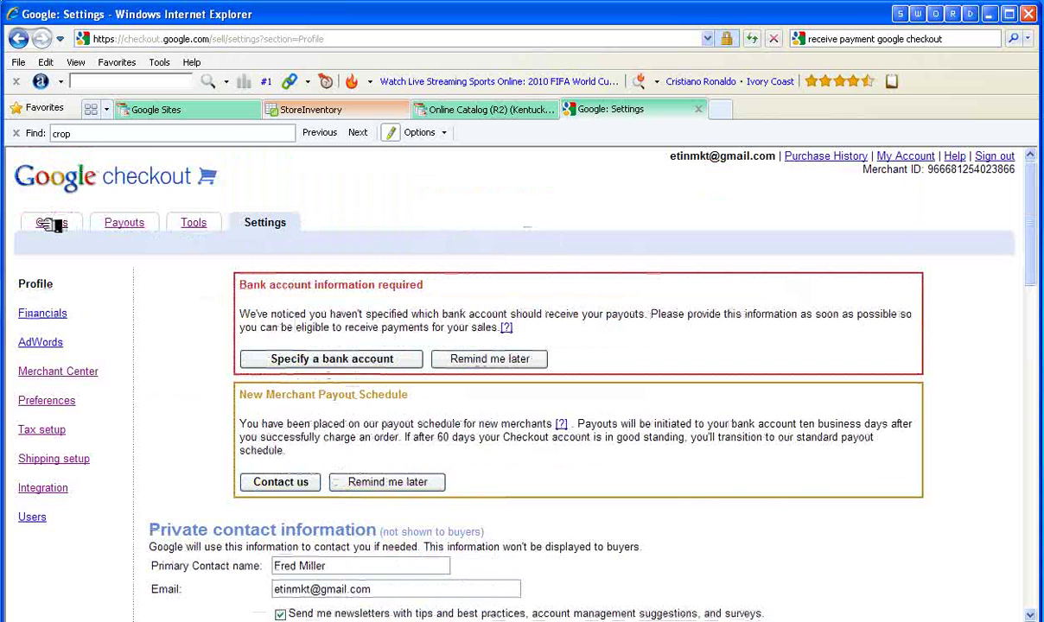
click(52, 223)
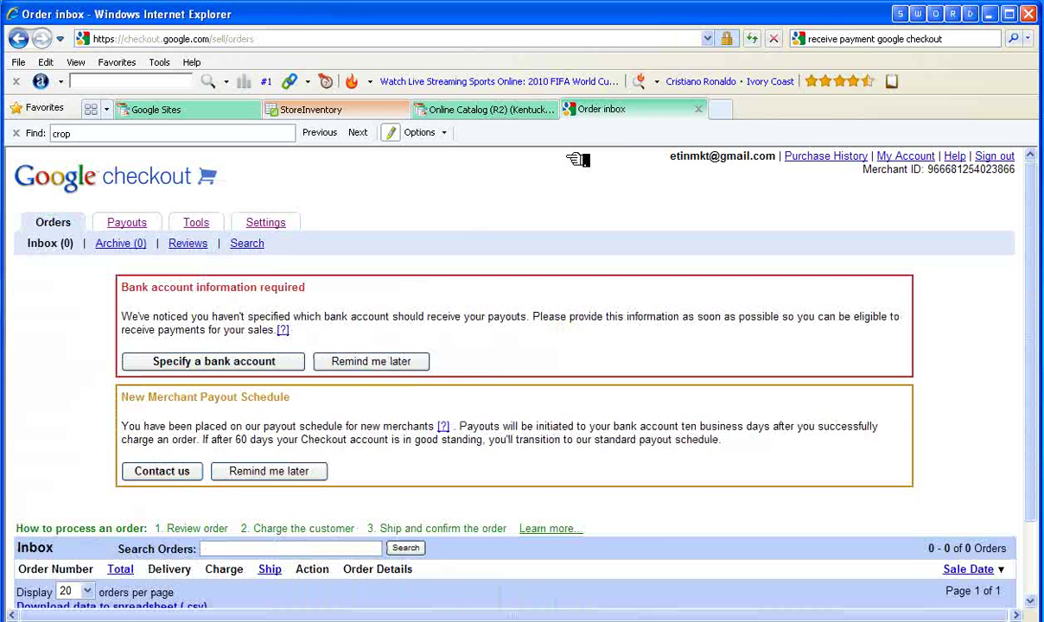
- Back in the Online Catalog editor, open the storegadgetwizard URL from the 'how to set-up Google Checkout' link
click(497, 110)
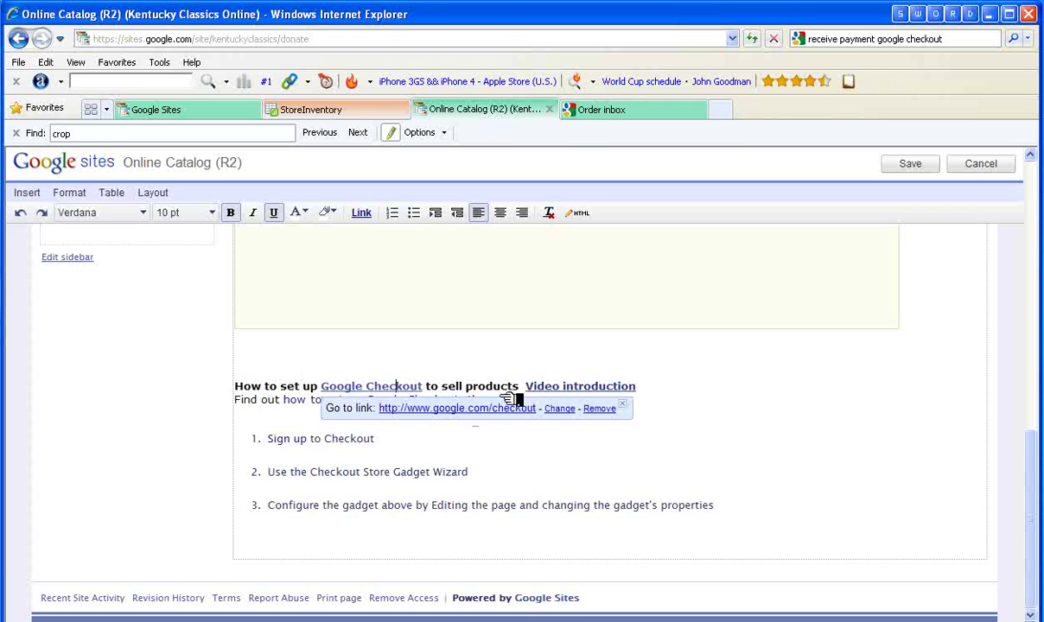
click(710, 346)
click(390, 402)
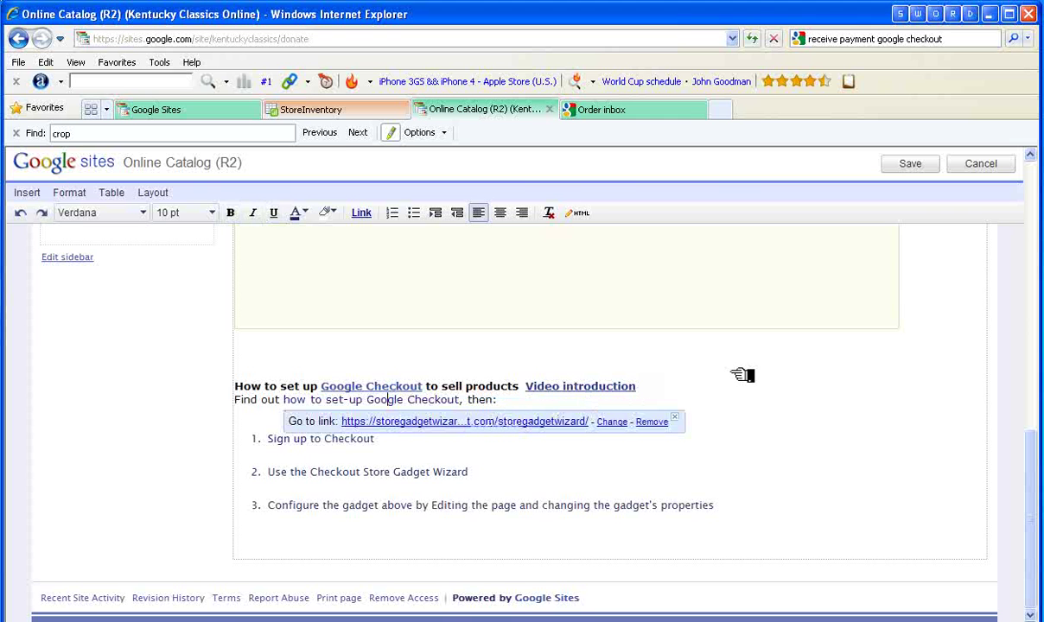
click(518, 423)
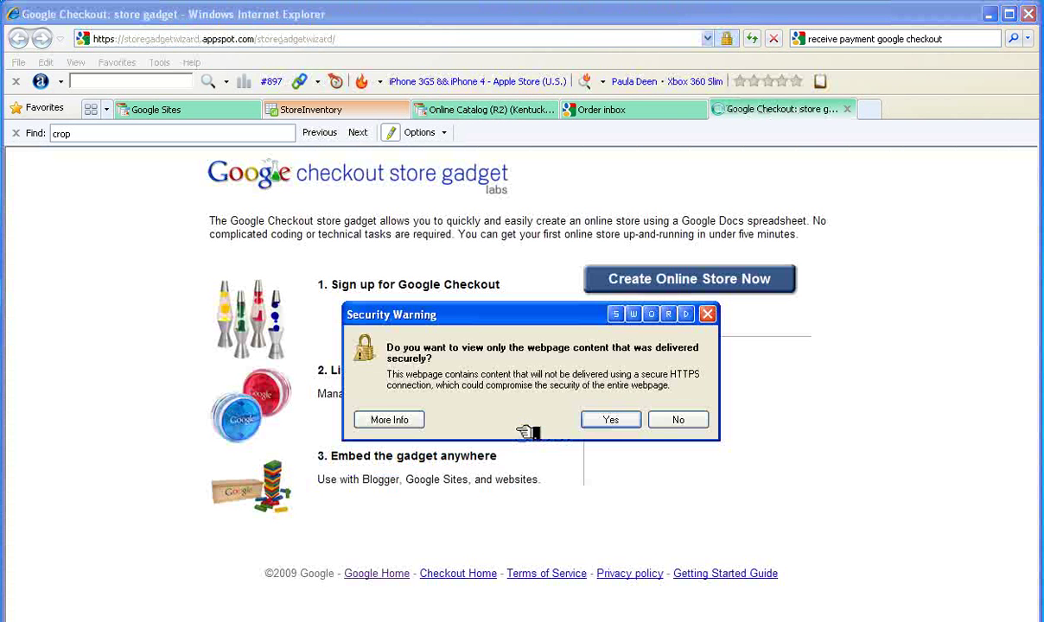
- Decline the security warning, create a new online store, and keep Production account with USD
click(677, 419)
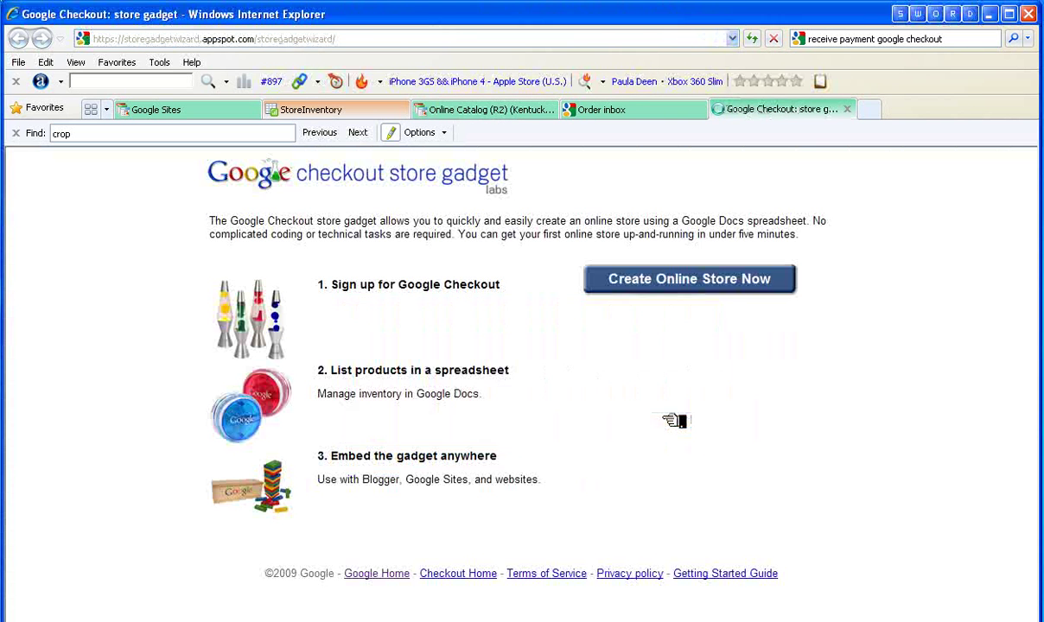
click(674, 281)
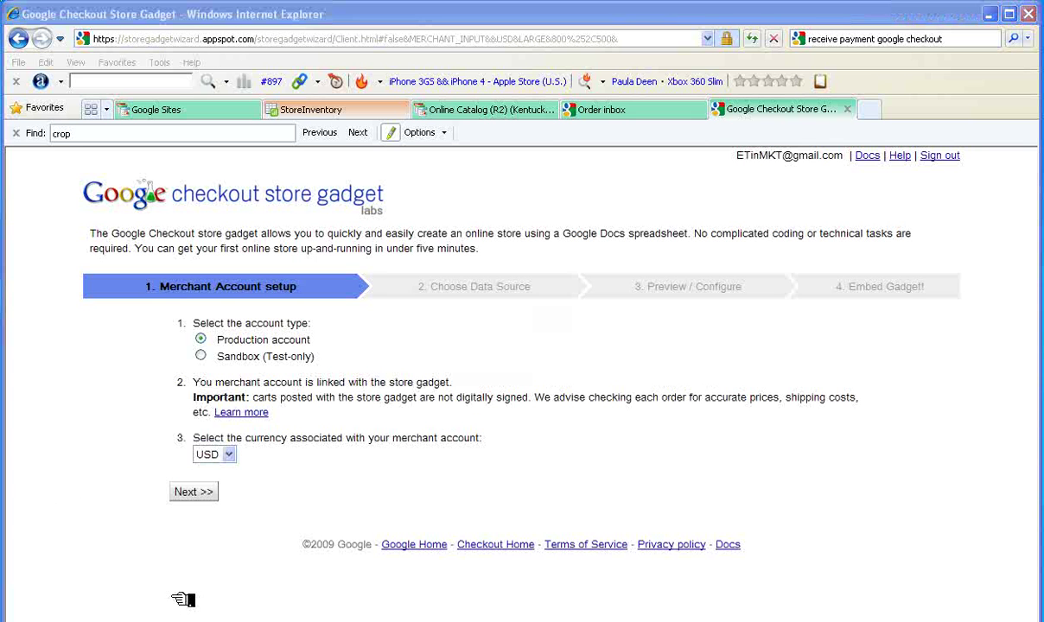
click(204, 493)
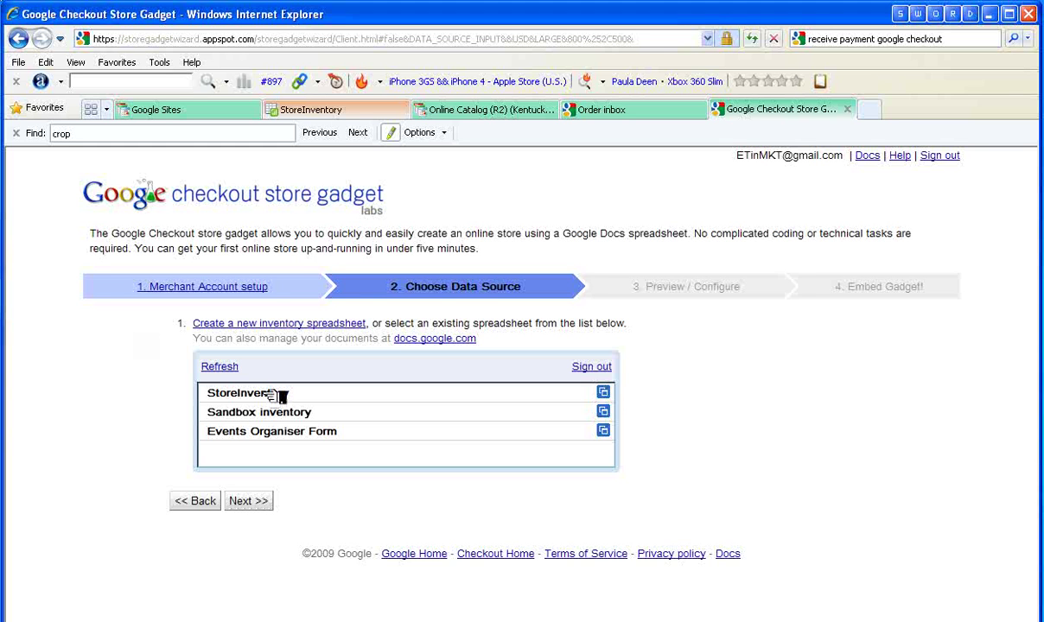
- Choose StoreInventory as the data source, abandoning a started new inventory spreadsheet
click(275, 393)
scroll(908, 336, down, 3)
scroll(908, 336, up, 3)
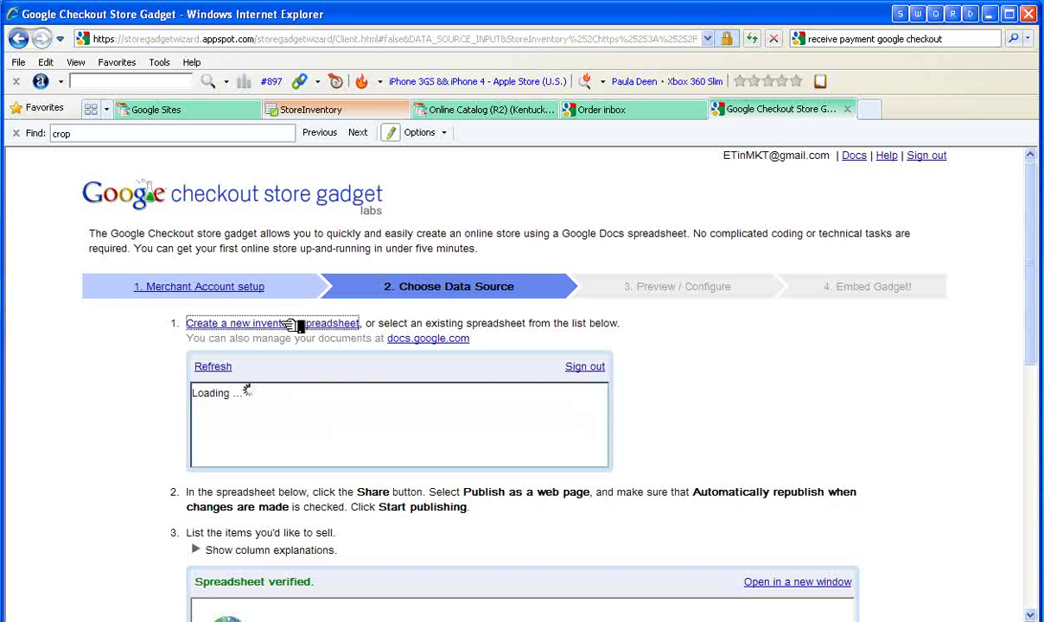
click(294, 325)
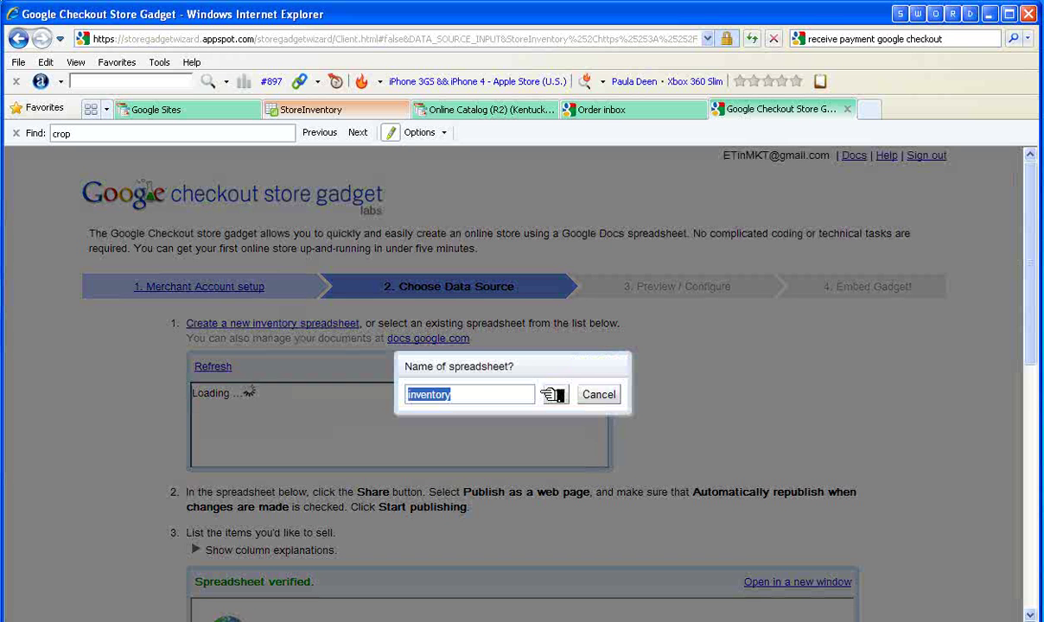
click(605, 396)
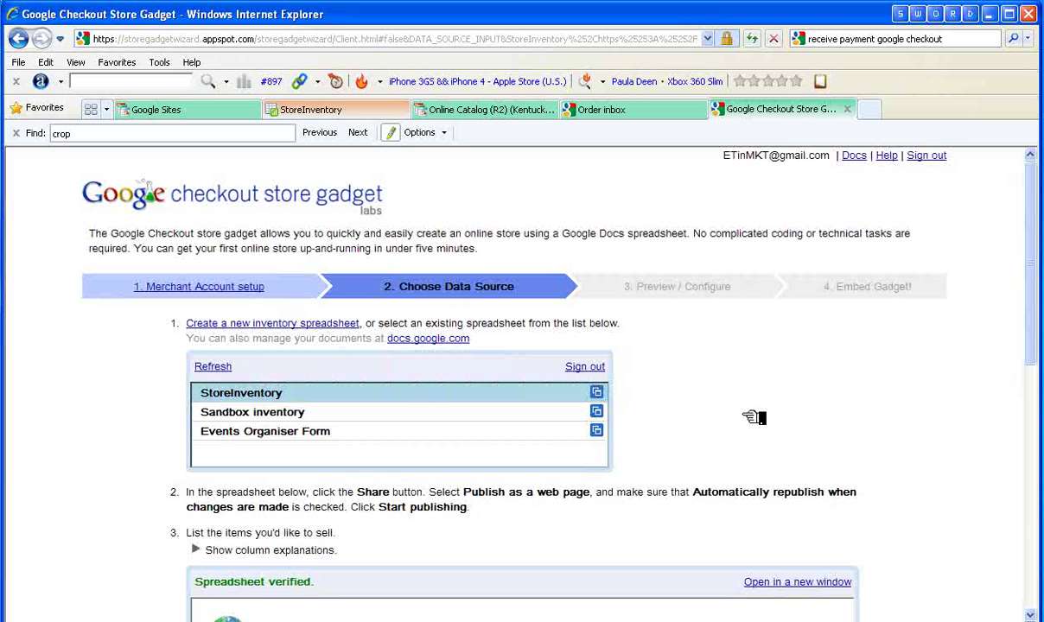
scroll(753, 417, down, 3)
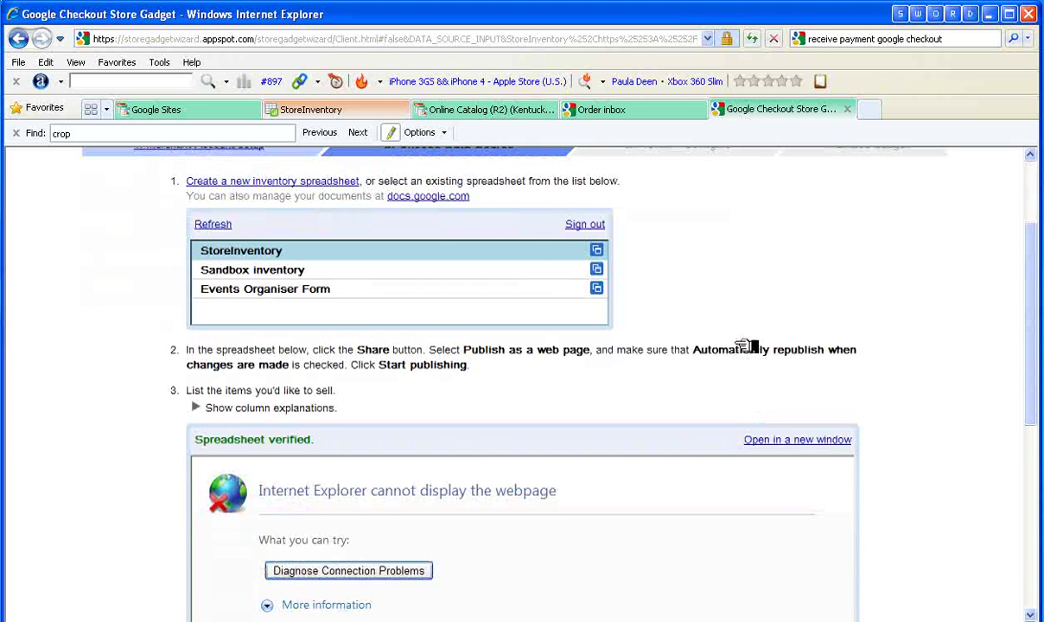
scroll(748, 345, down, 2)
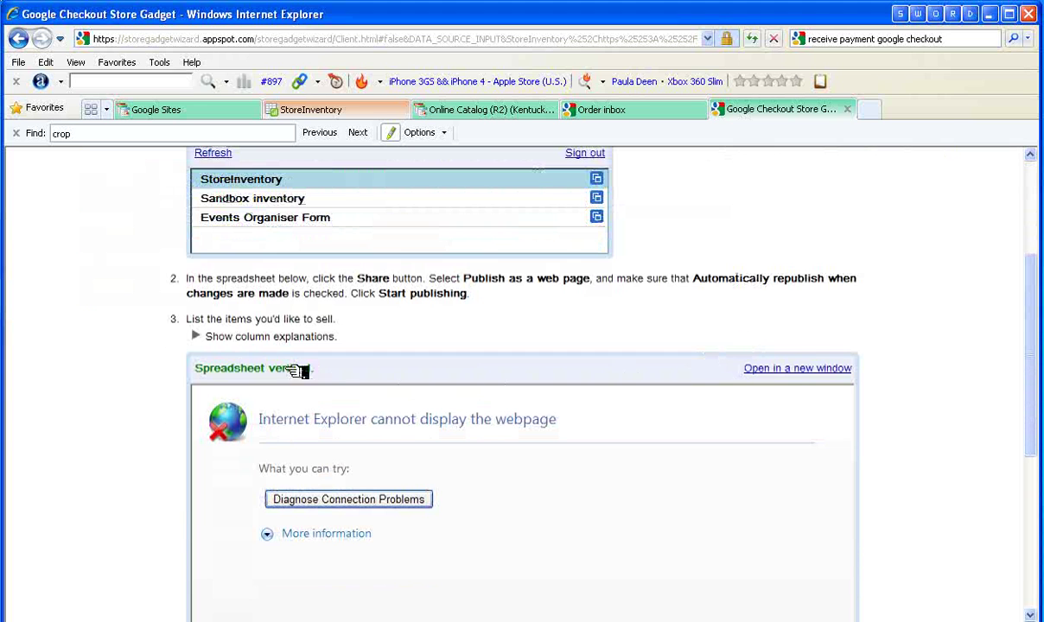
- Show and hide the column explanations, then open StoreInventory in a new tab
click(197, 336)
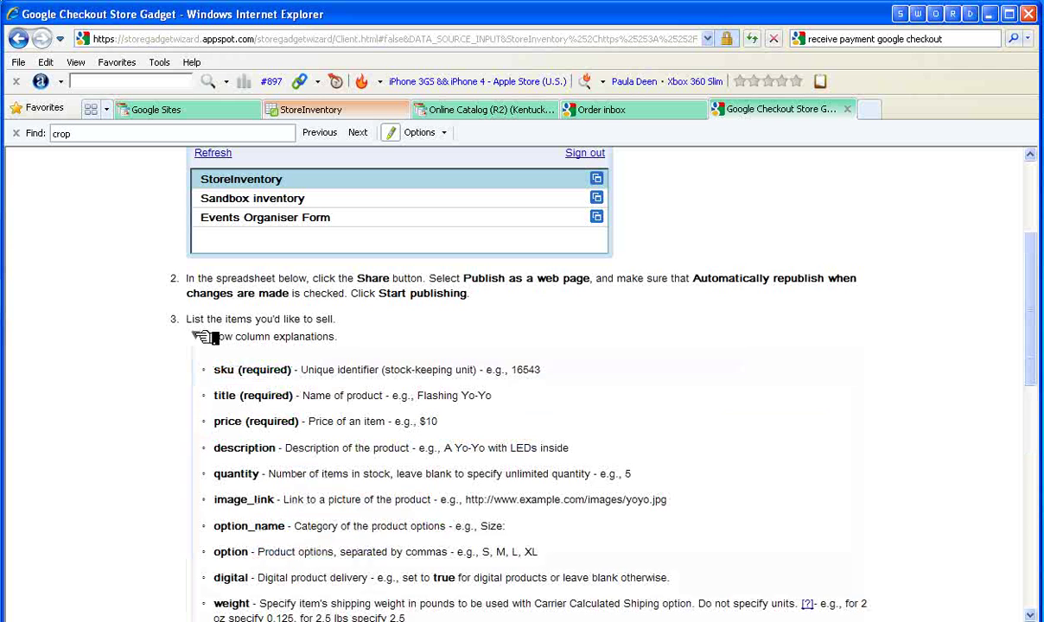
scroll(784, 392, down, 2)
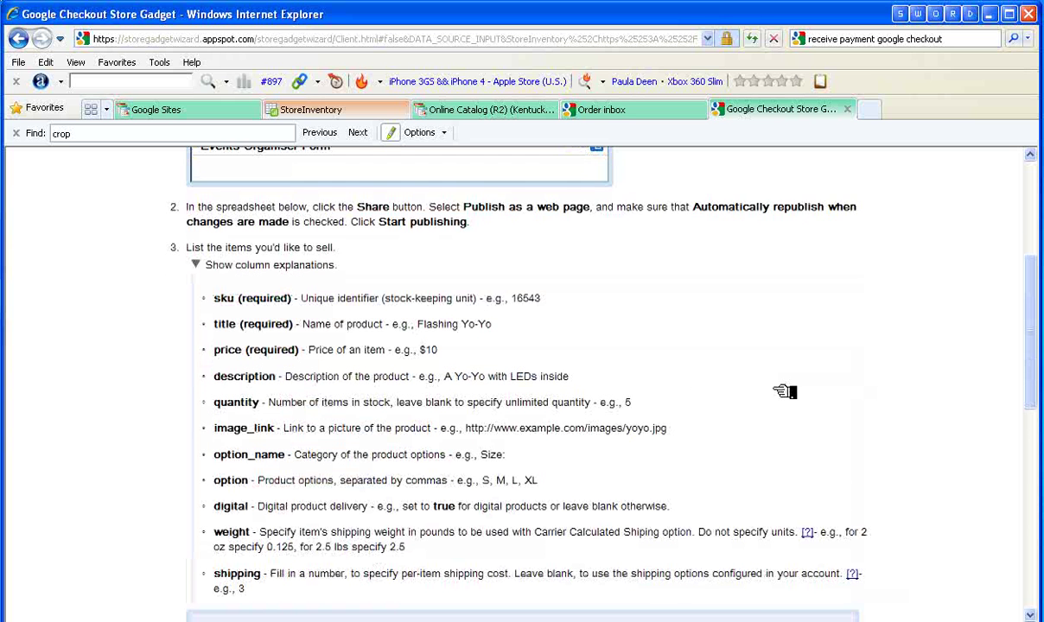
scroll(784, 391, down, 2)
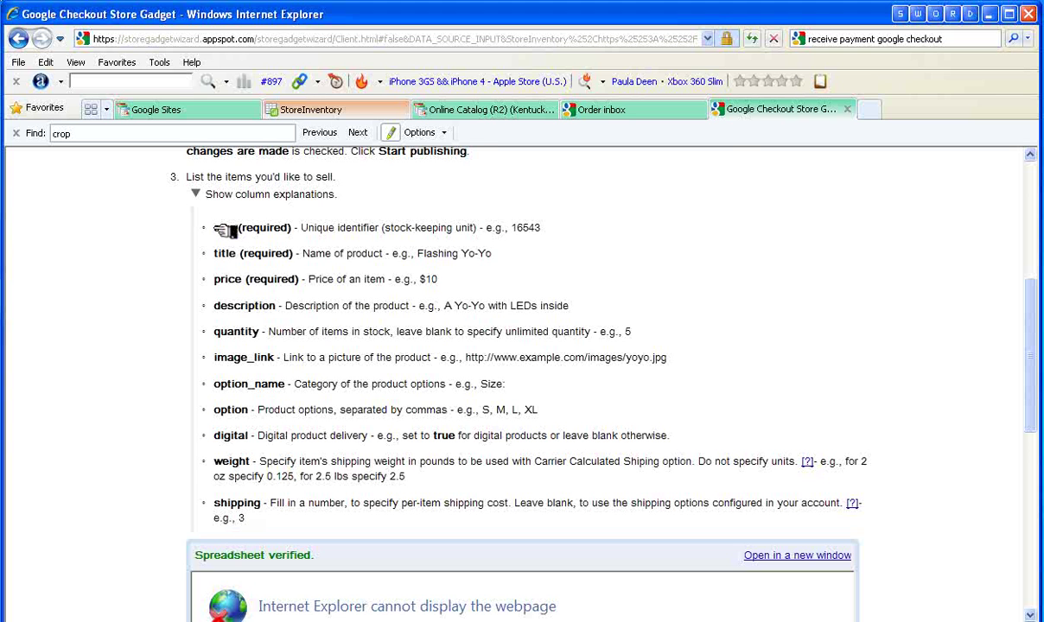
scroll(224, 229, up, 3)
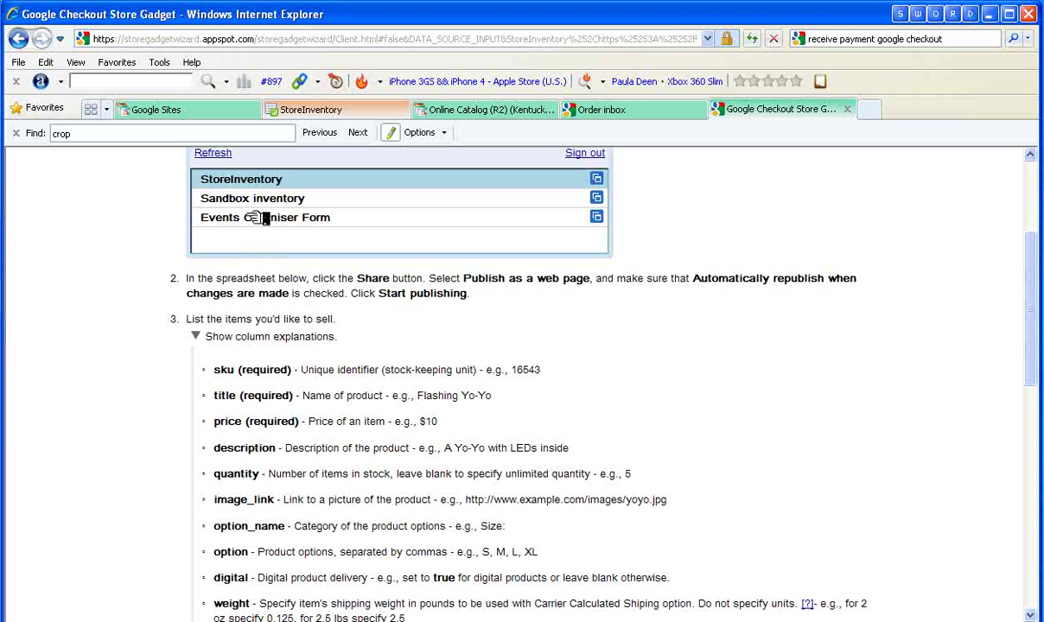
click(198, 338)
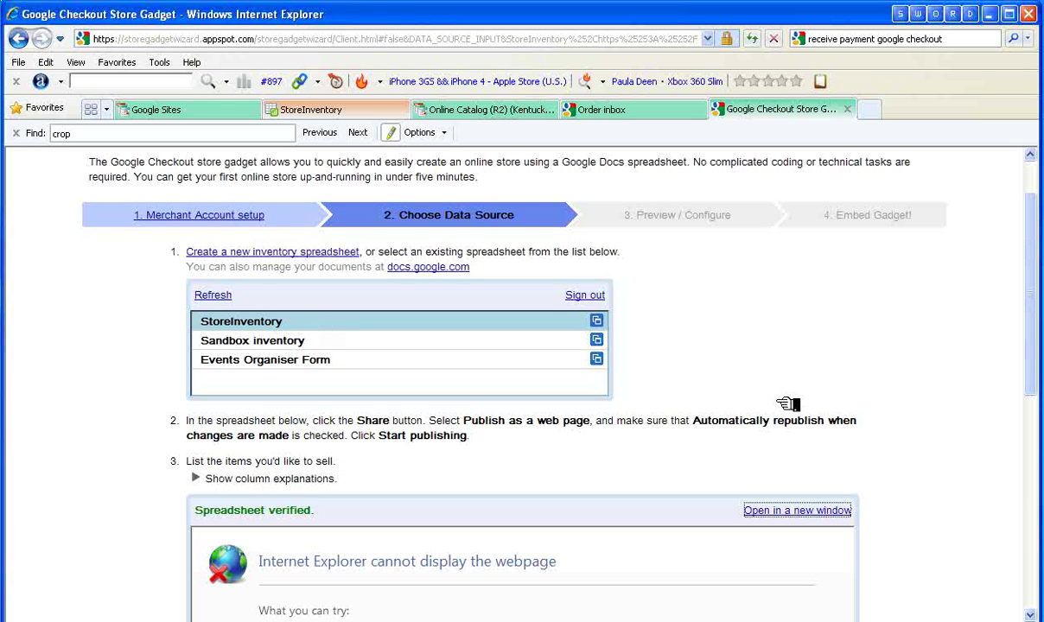
key(Return)
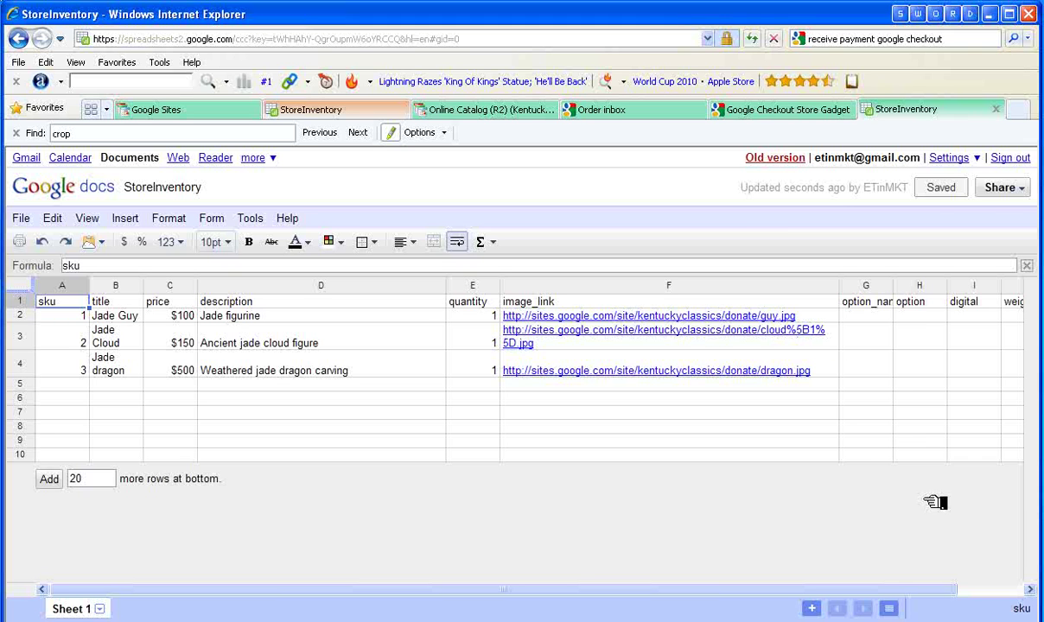
- Scroll StoreInventory right to see weights 0.5, 1, 0.25 and shipping 6 for each jade item
drag(920, 588, 994, 586)
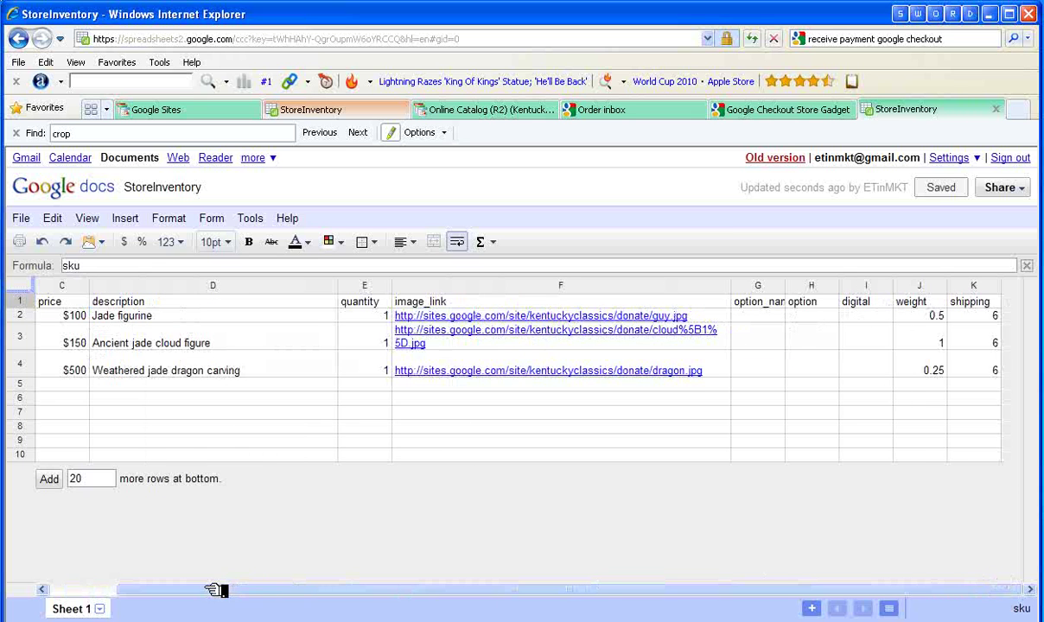
- In row 5 enter SKU 4, title Jade vase, price 600 and description 'Ancient jade vase'
drag(210, 590, 105, 589)
click(83, 386)
text(4)
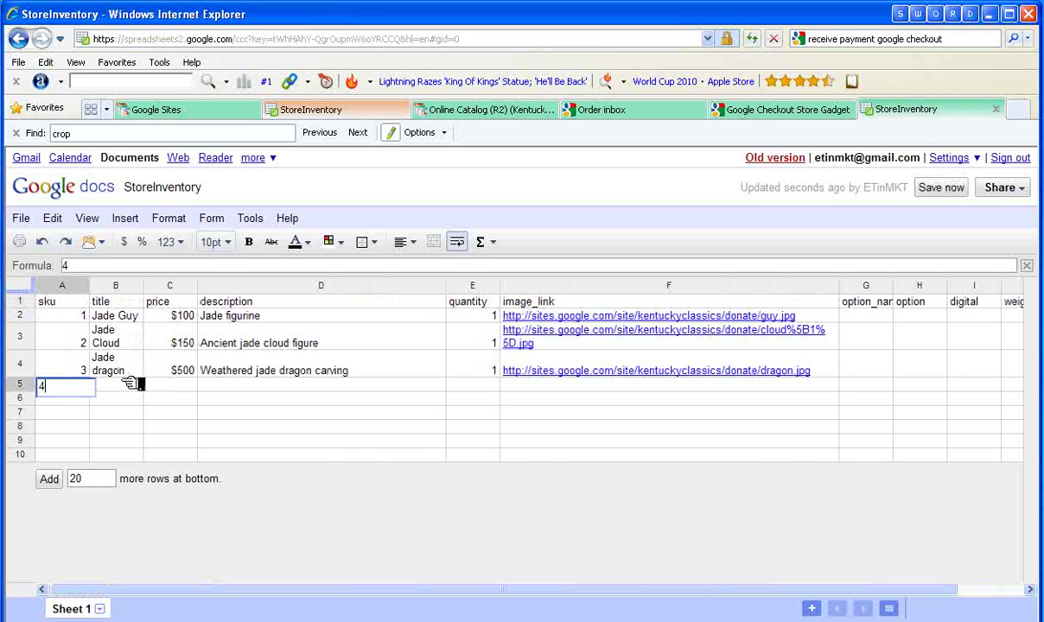
key(Tab)
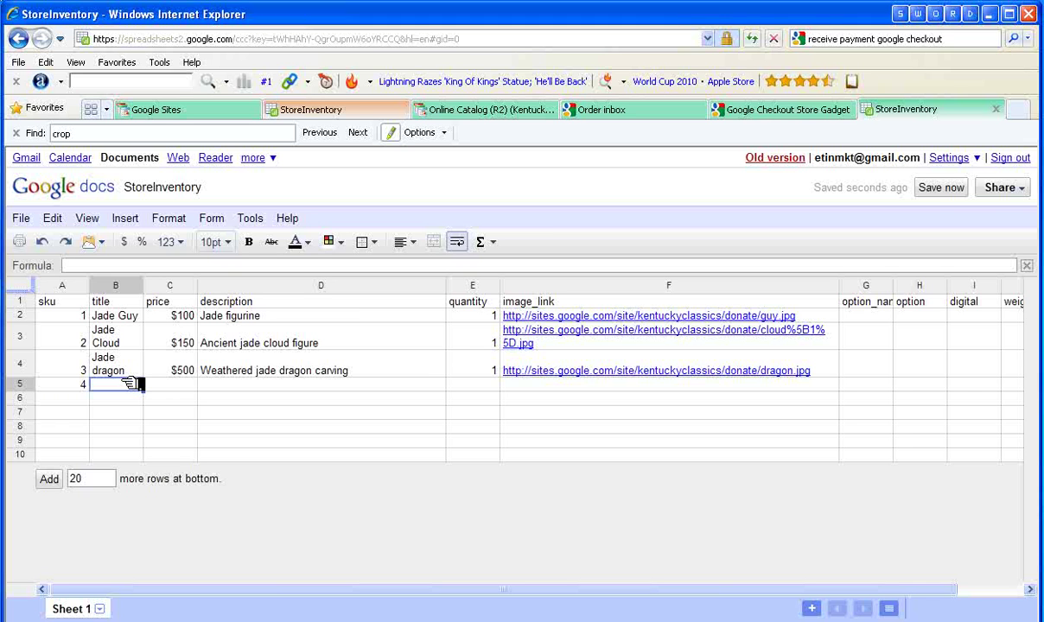
text(Jade pitche)
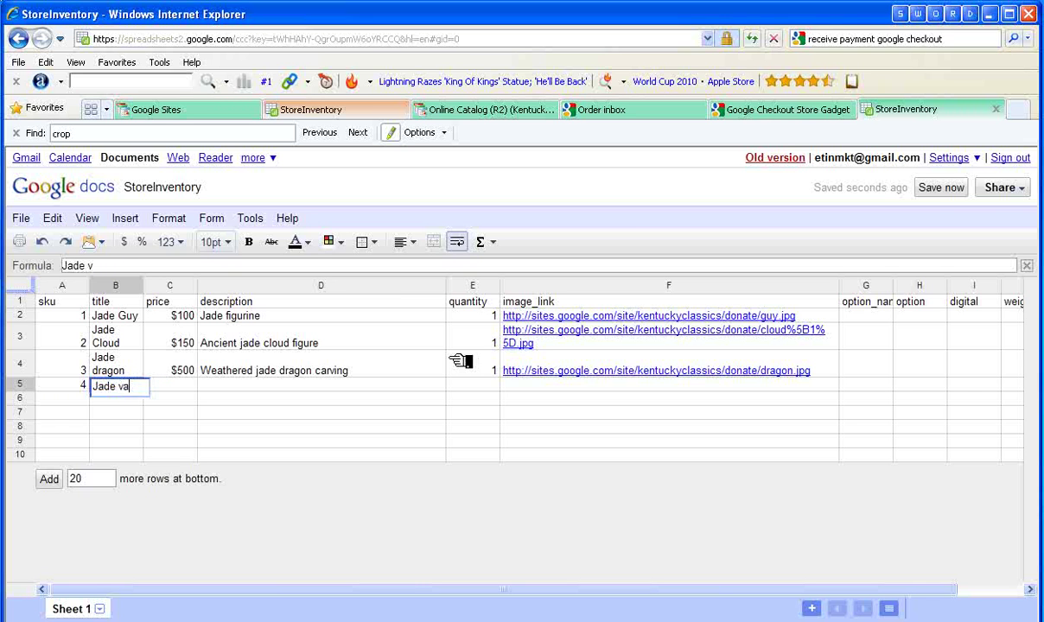
key(Tab)
text(60)
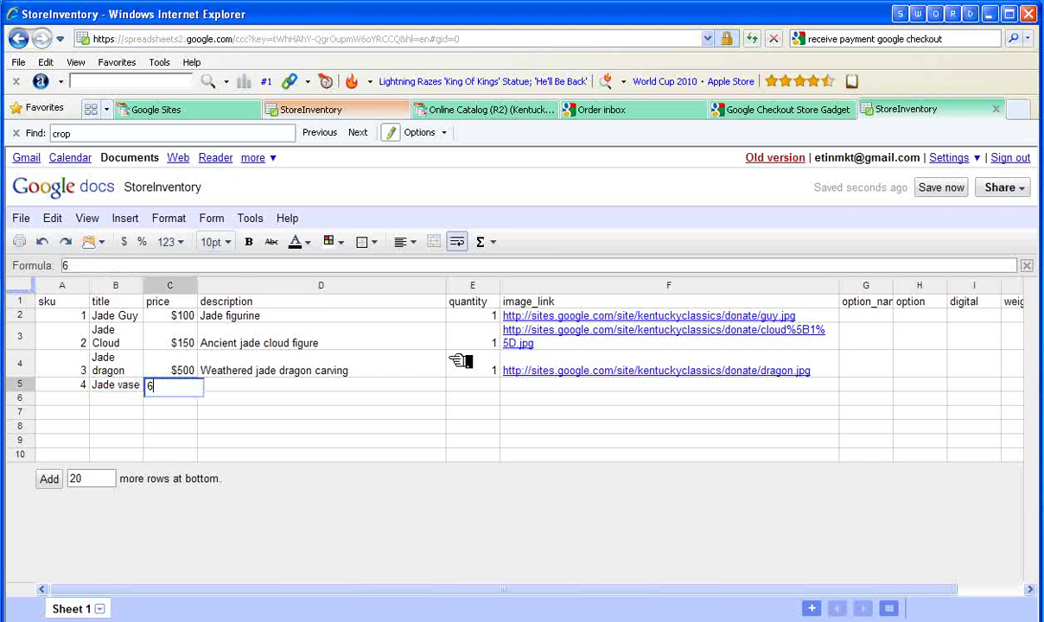
key(Tab)
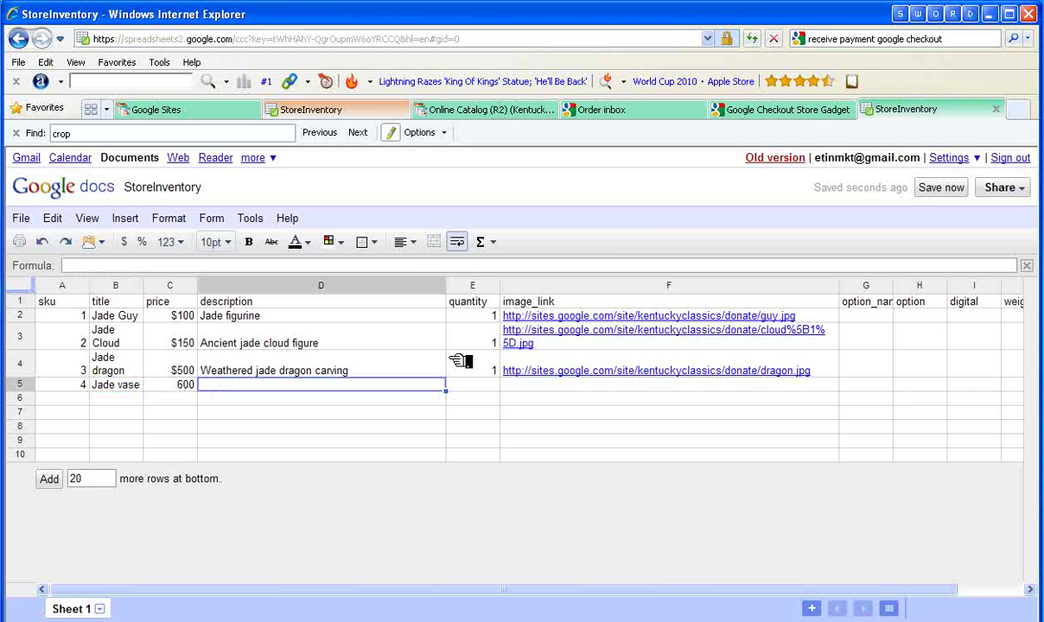
text(Anci)
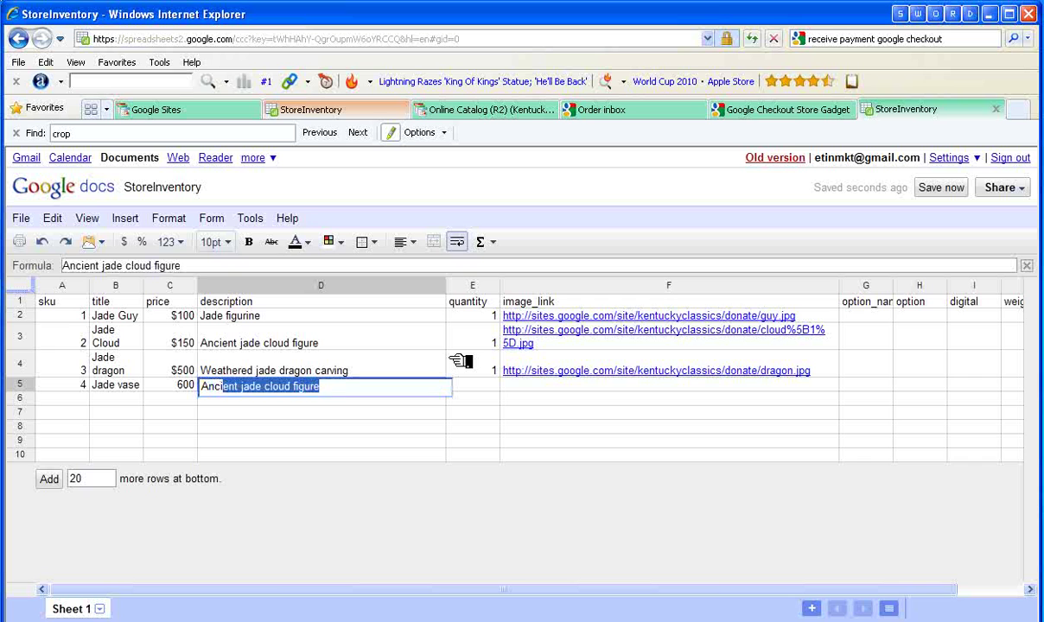
text(in)
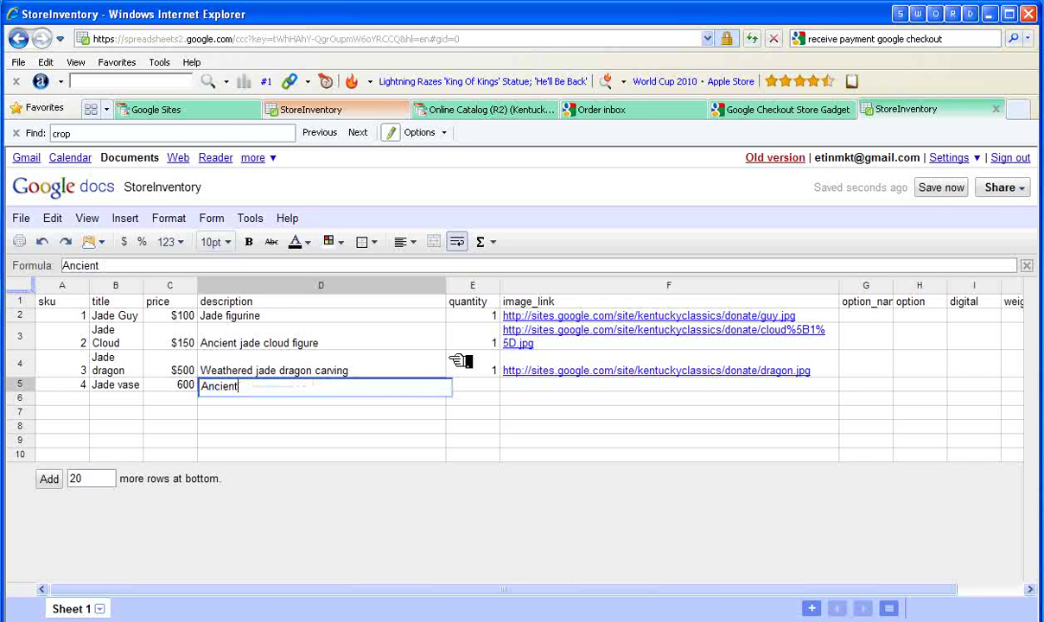
text(ent jade)
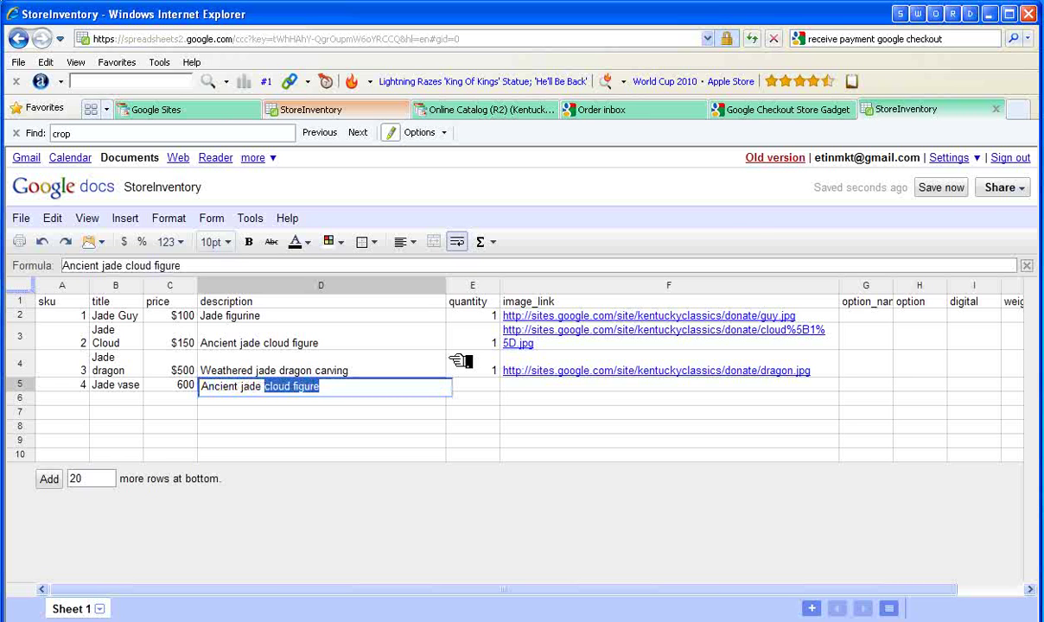
text( vas)
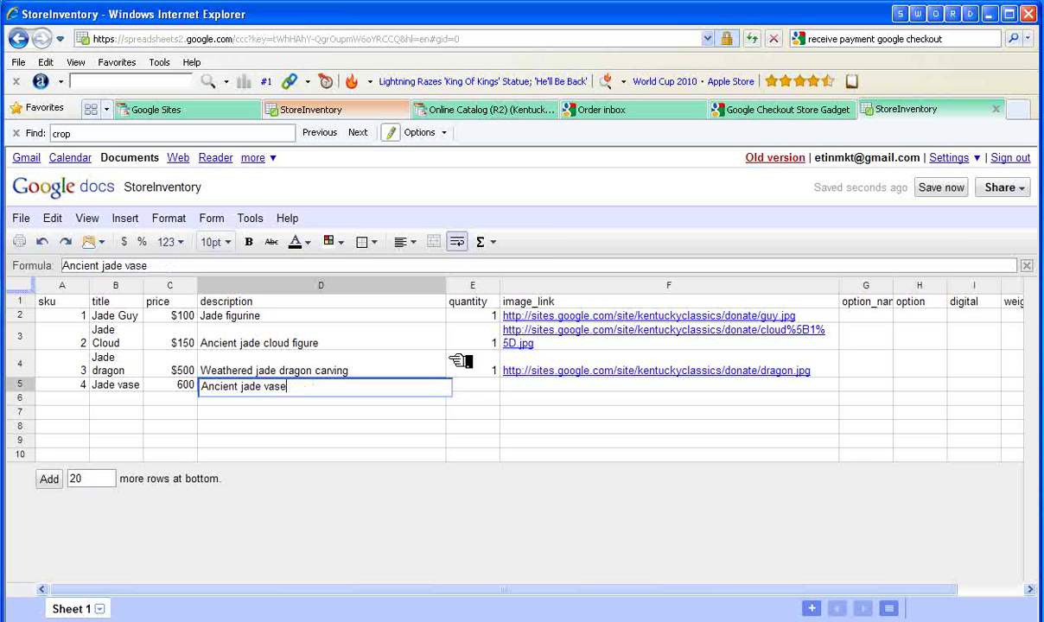
text(e)
click(473, 385)
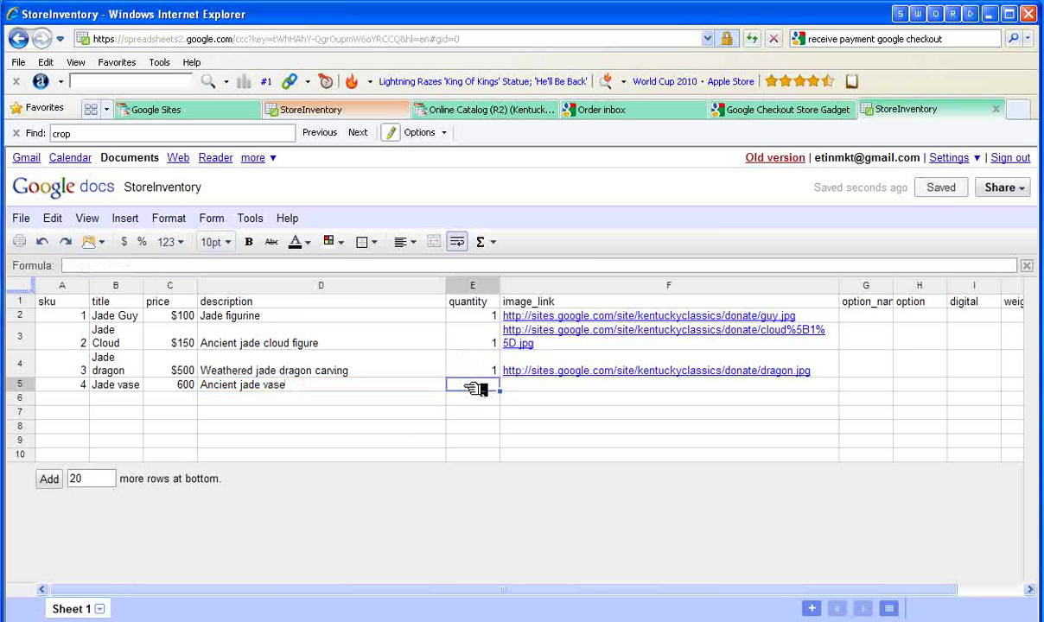
- Give the Jade vase quantity 1, weight 0.75 and shipping 6, then return to Online Catalog
text(1)
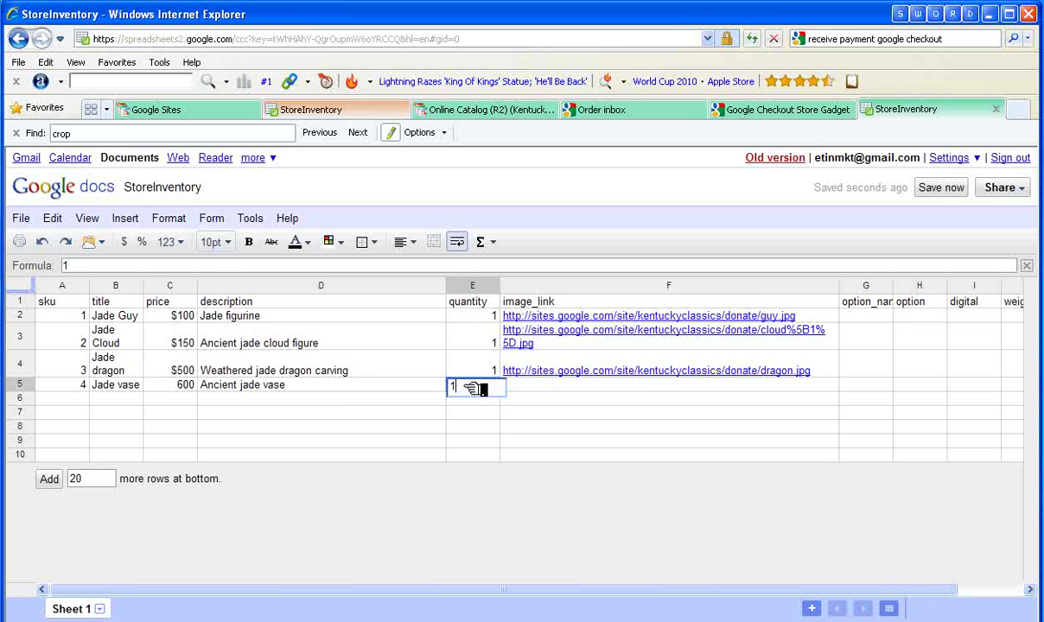
click(989, 589)
click(921, 387)
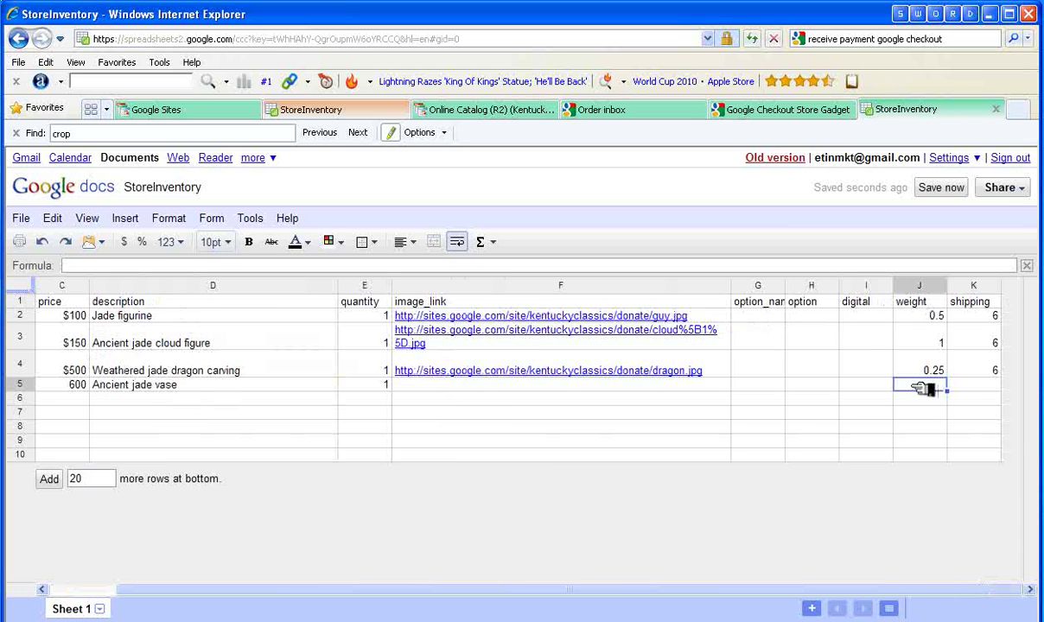
text(.7)
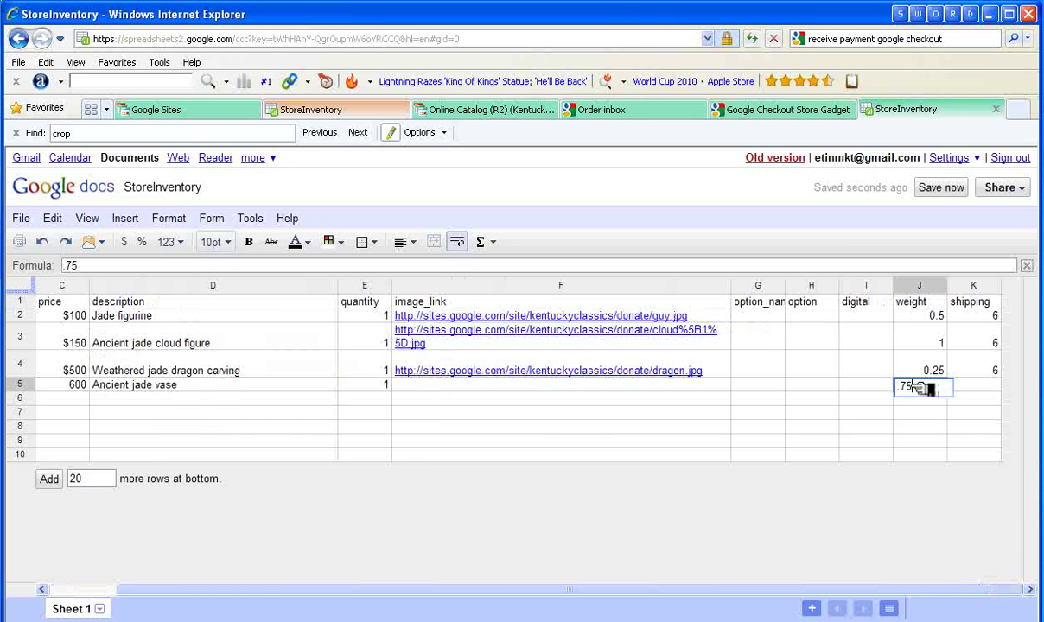
text(5)
key(Tab)
text(6)
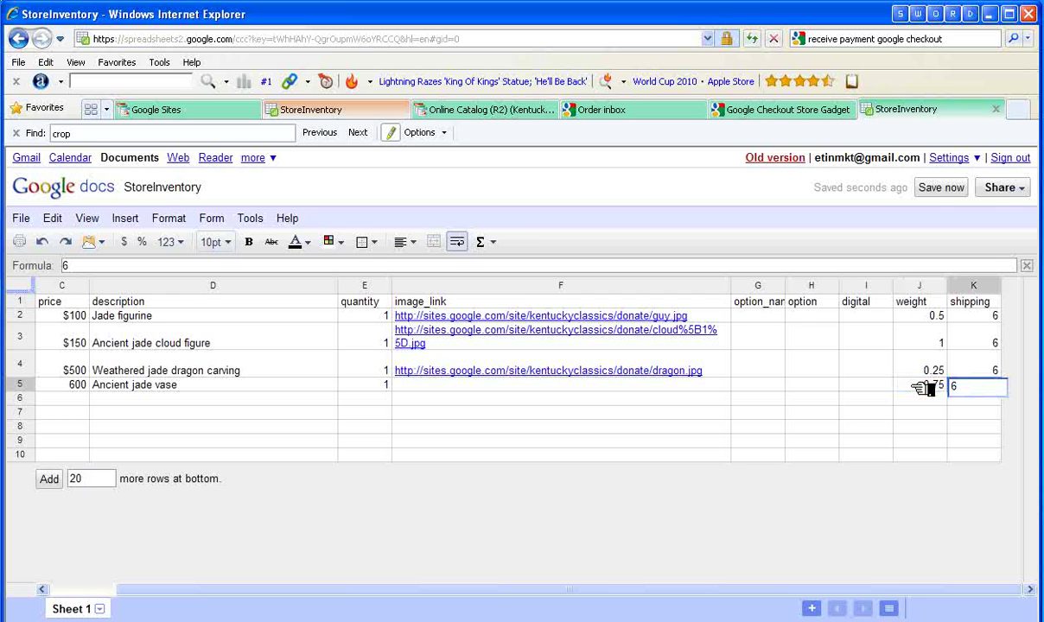
click(458, 387)
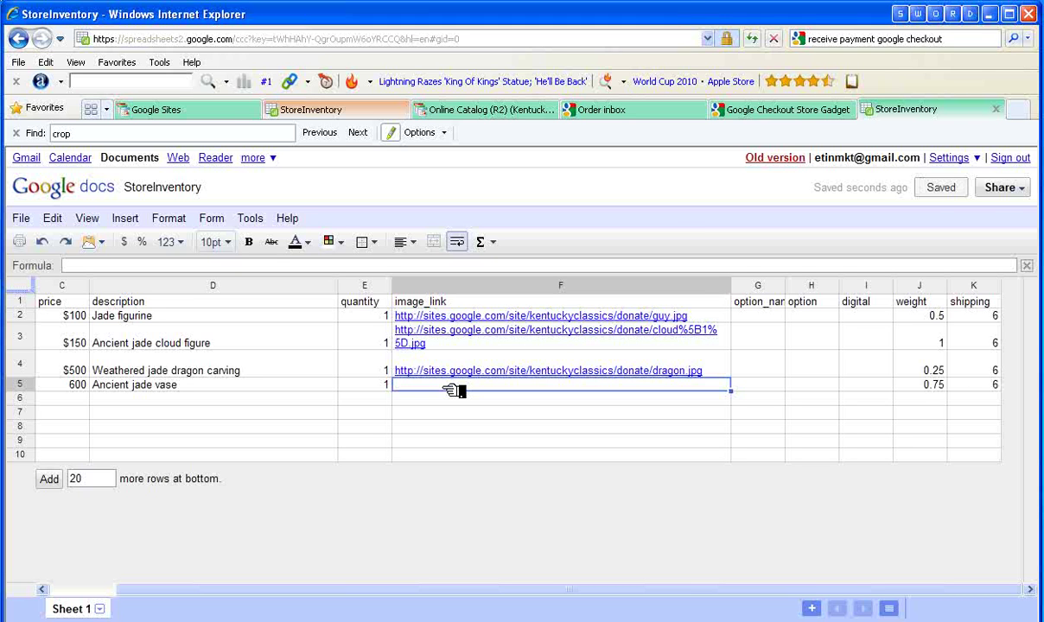
click(517, 113)
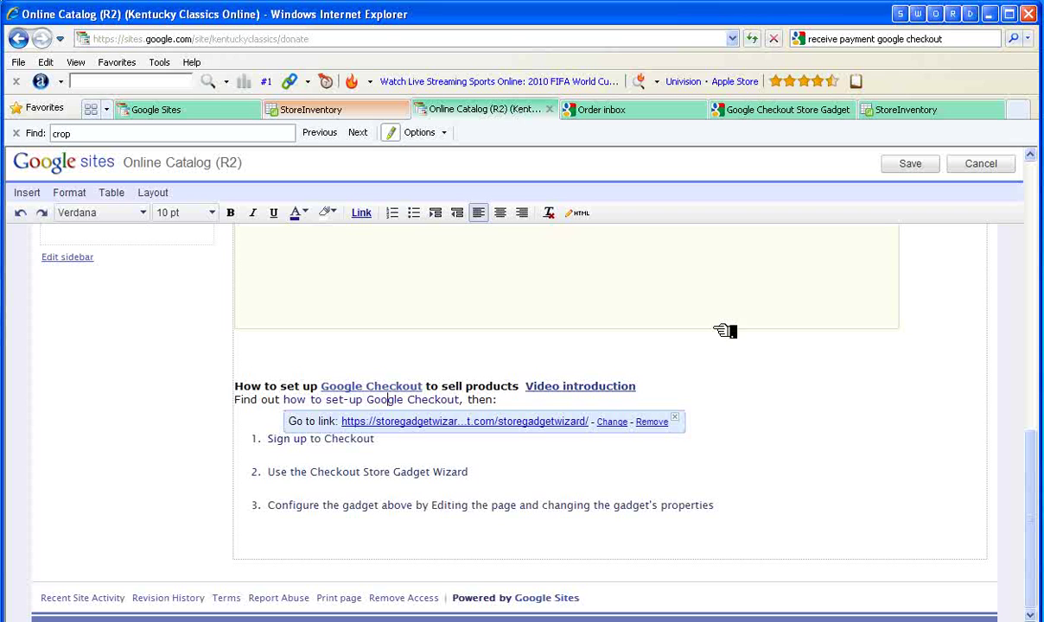
- Place the cursor on the blank line above the Google Checkout setup steps and open Insert
scroll(760, 350, up, 10)
scroll(782, 370, down, 5)
scroll(782, 372, down, 5)
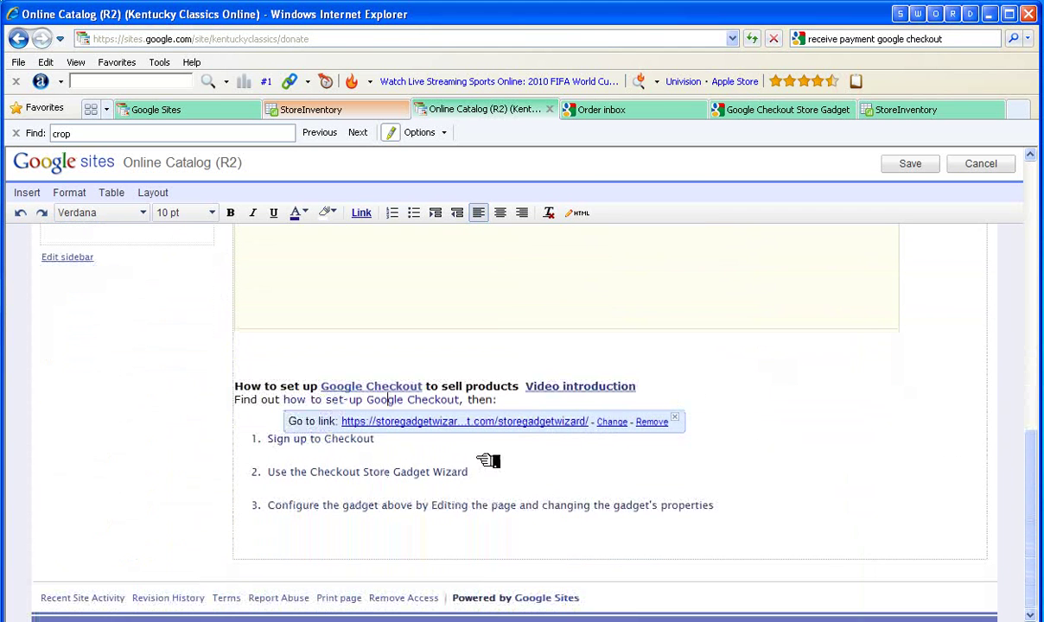
click(242, 349)
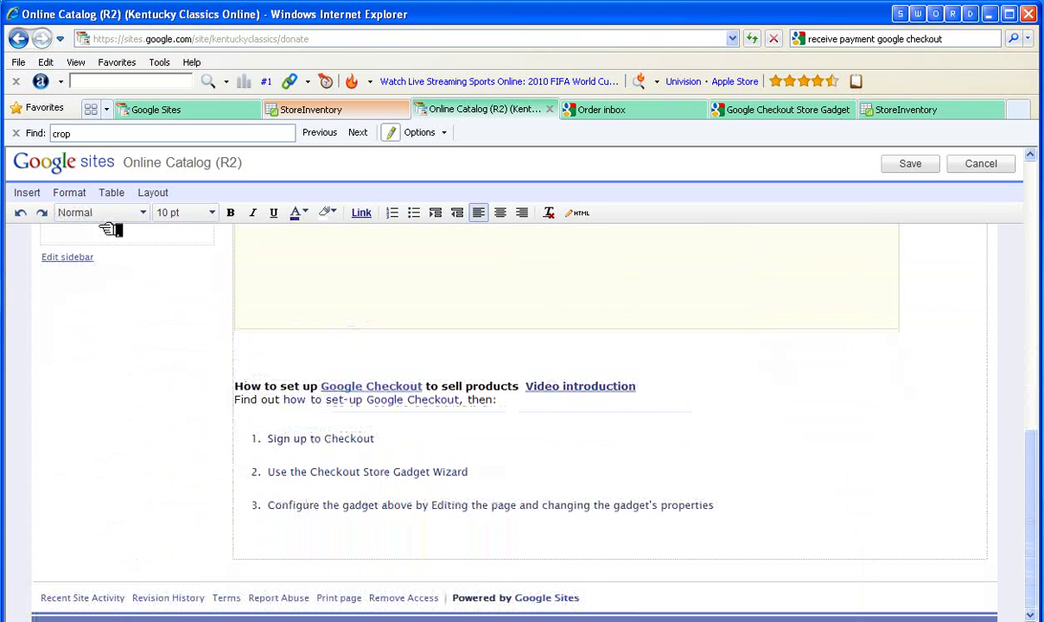
click(37, 193)
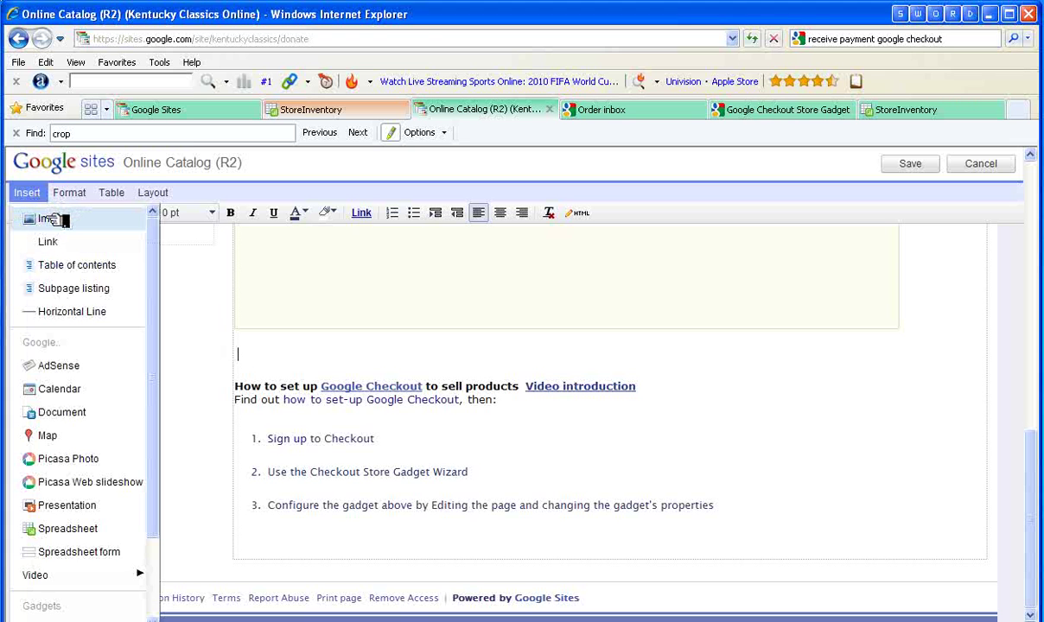
- Start inserting an image, paging through uploaded jade photos and cancelling the Browse file chooser
click(47, 218)
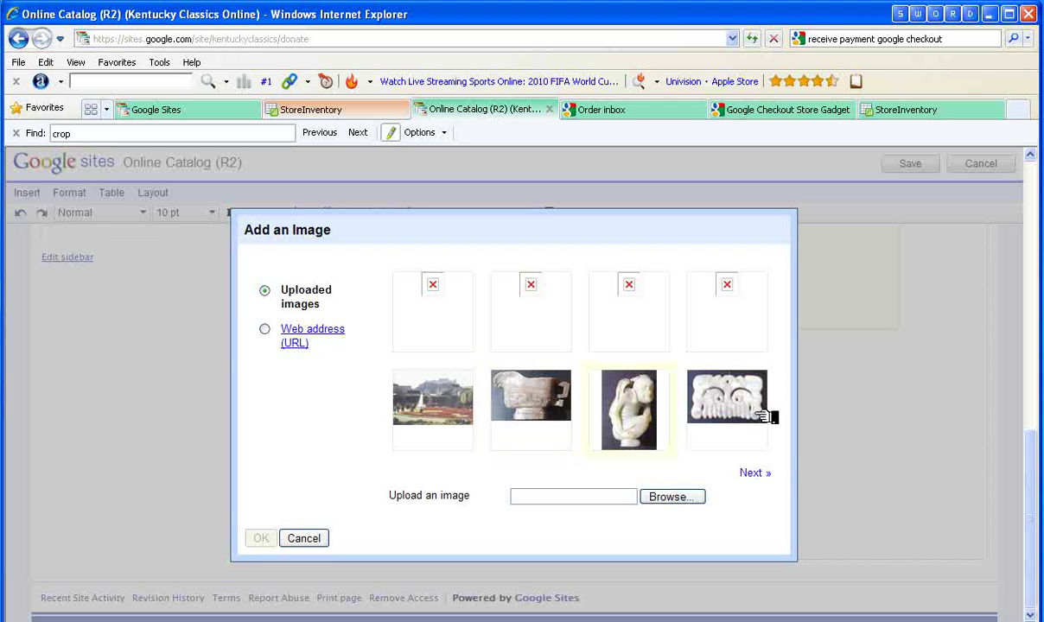
click(751, 473)
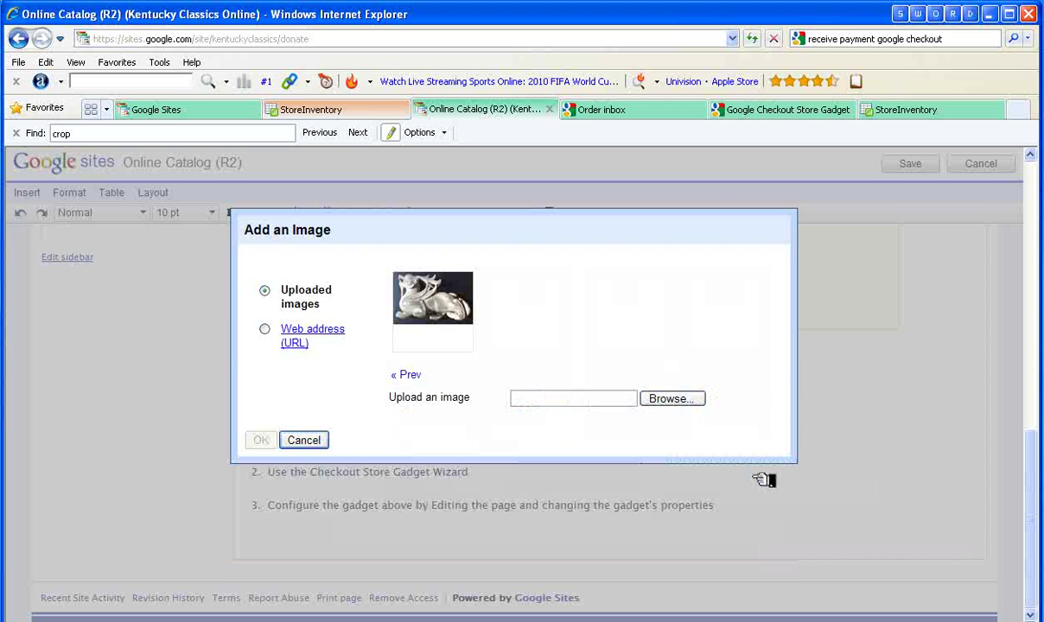
click(406, 375)
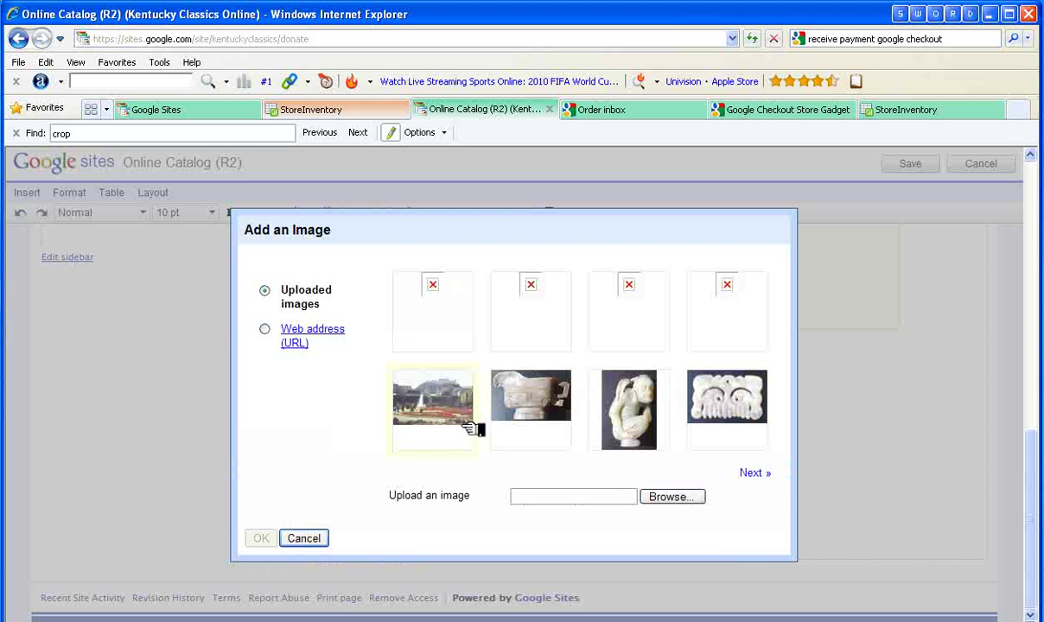
click(684, 500)
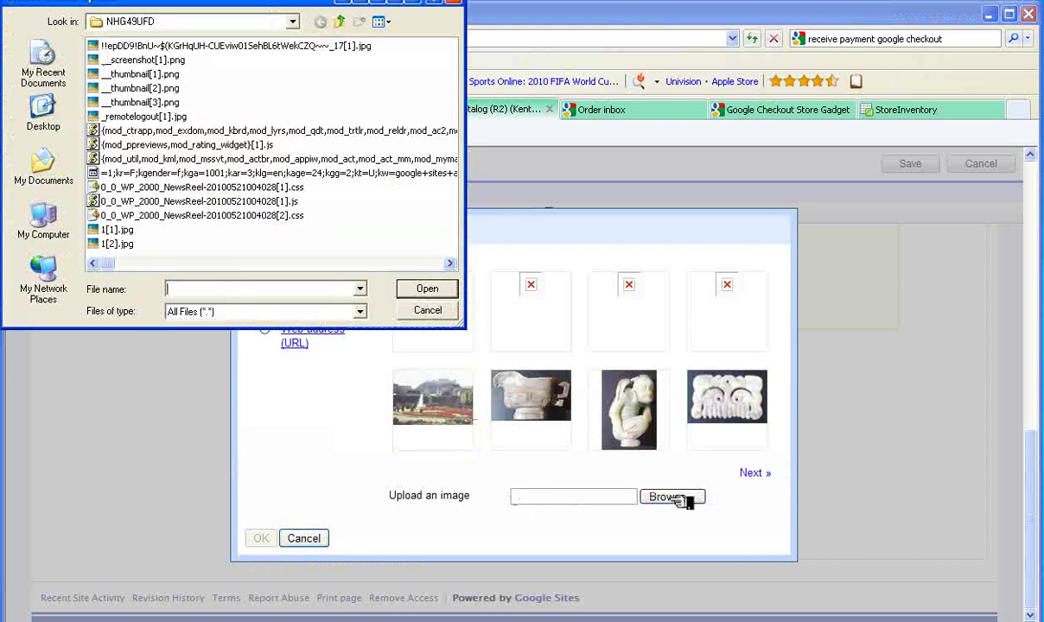
click(432, 310)
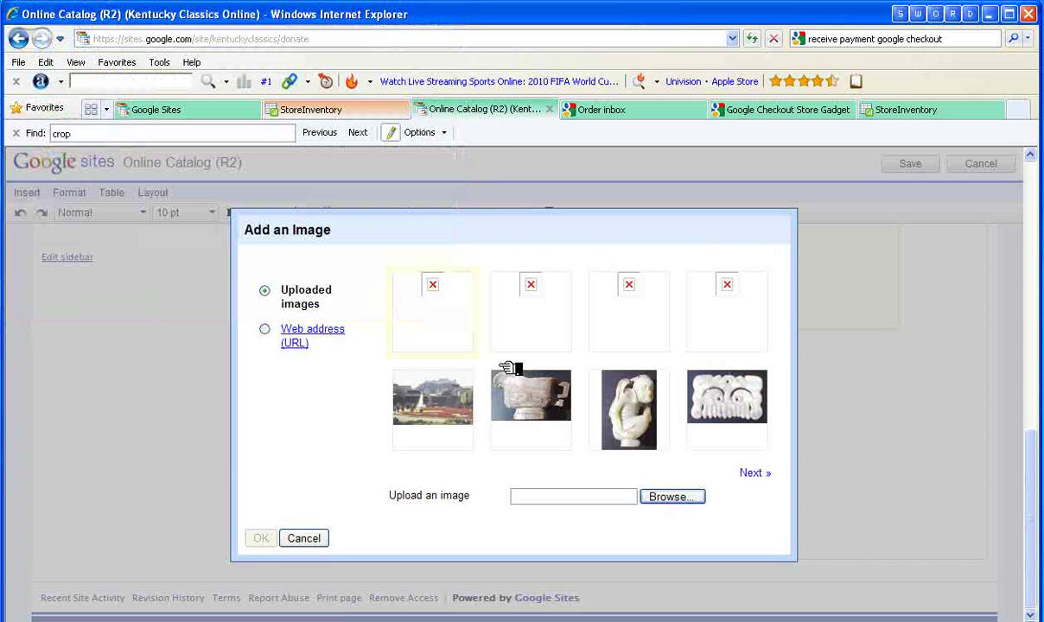
- Copy the vase.jpg photo's web address from its Properties, then cancel the Add an Image dialog
right_click(539, 399)
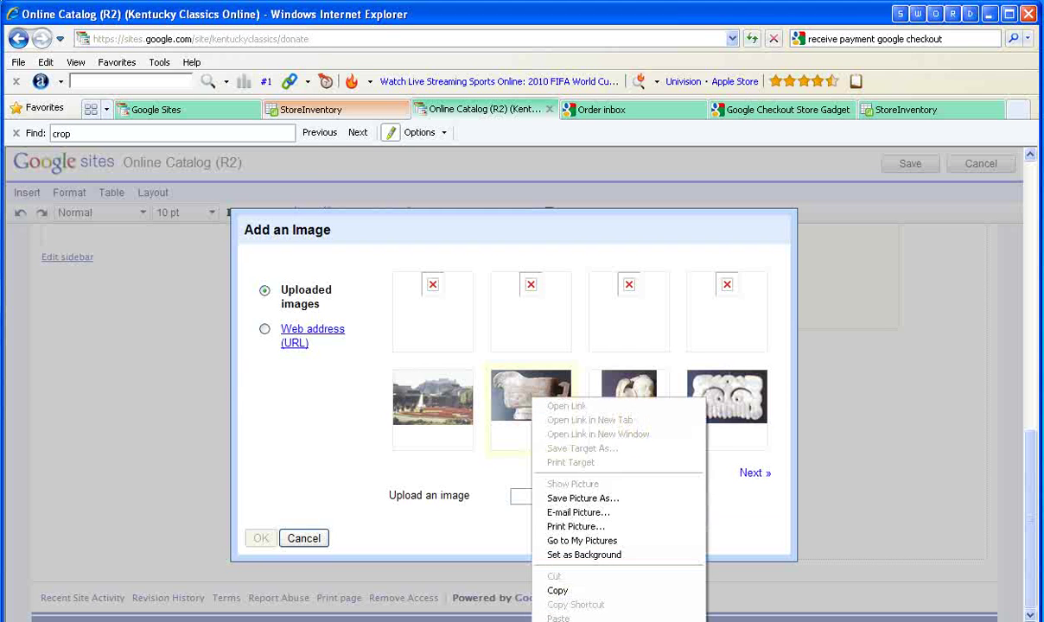
key(r)
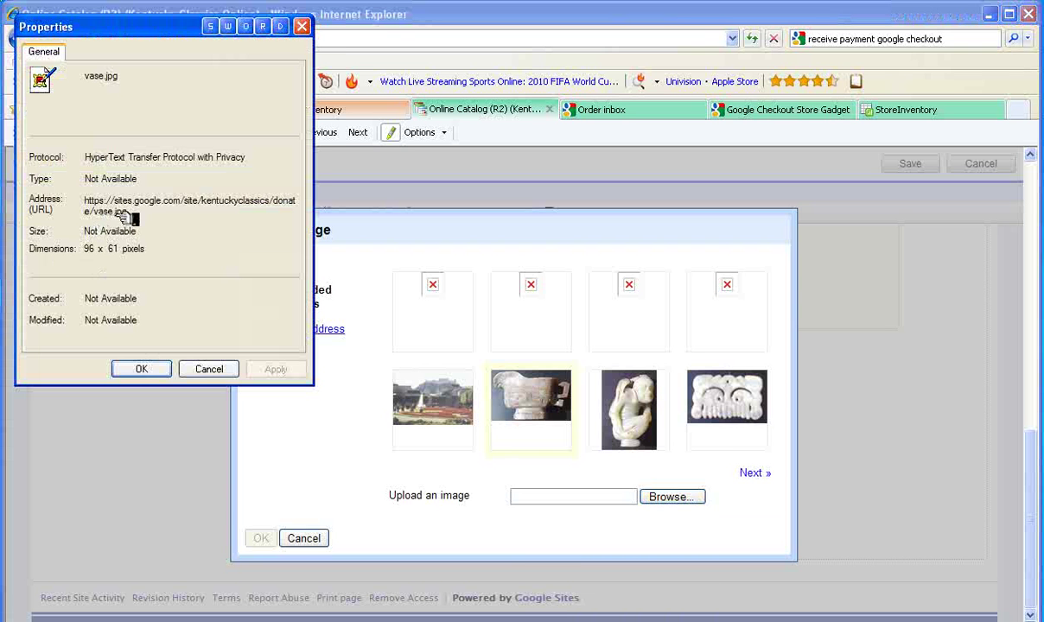
drag(140, 217, 91, 207)
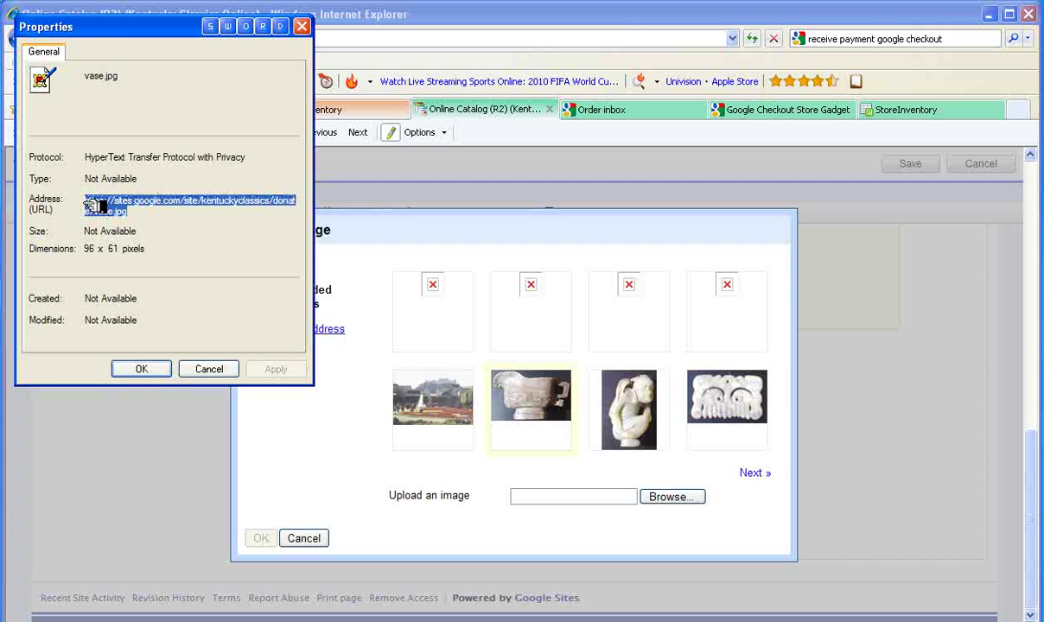
right_click(98, 205)
click(145, 252)
click(302, 26)
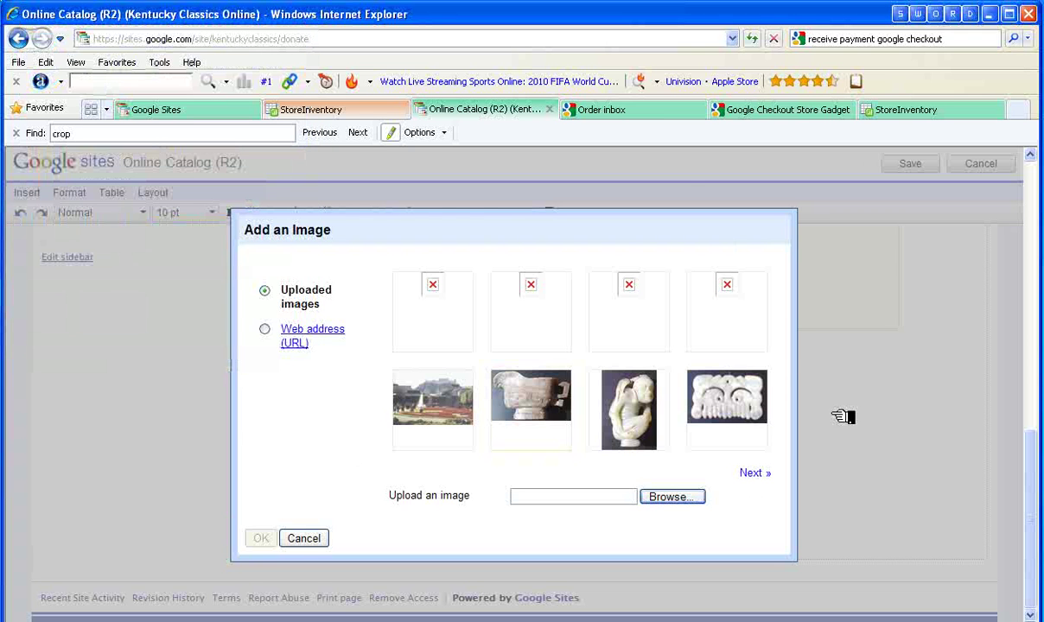
click(304, 537)
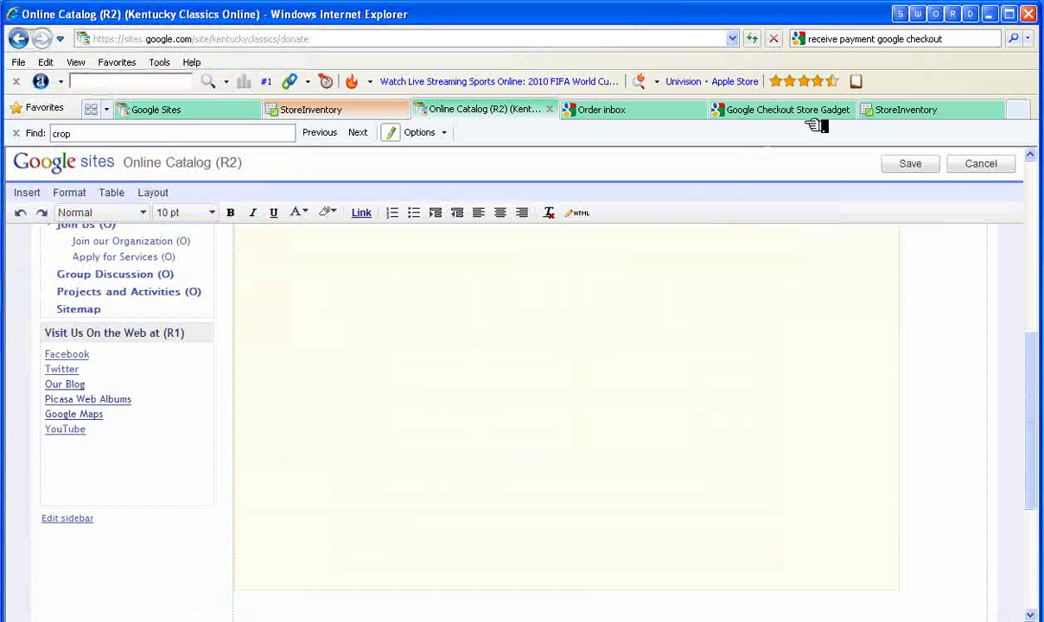
- Paste the vase.jpg web address into cell F5, the Ancient jade vase's image_link, in StoreInventory
click(872, 109)
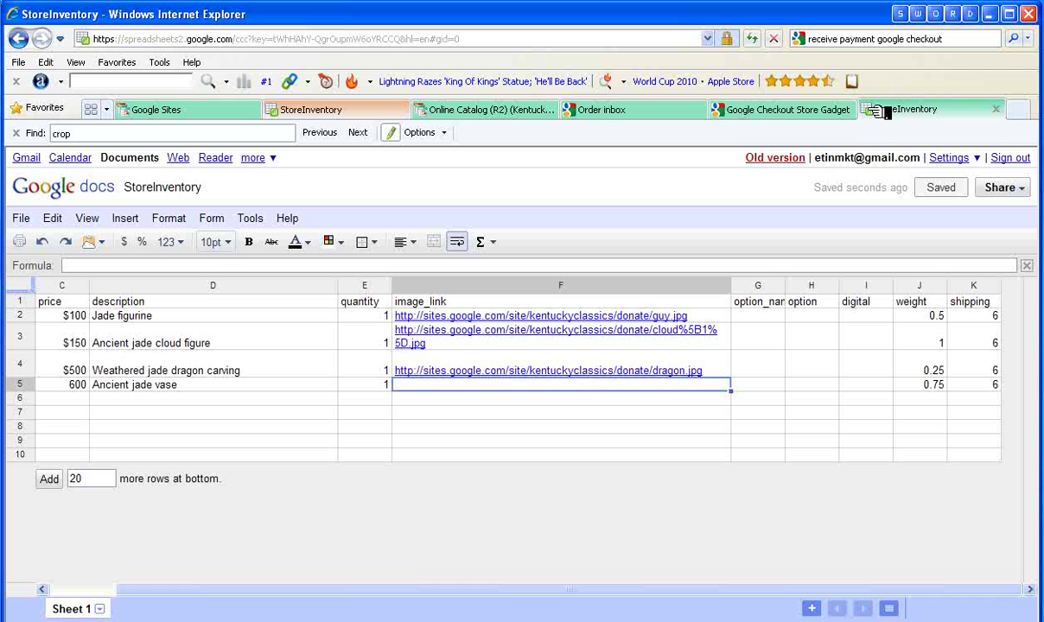
right_click(433, 386)
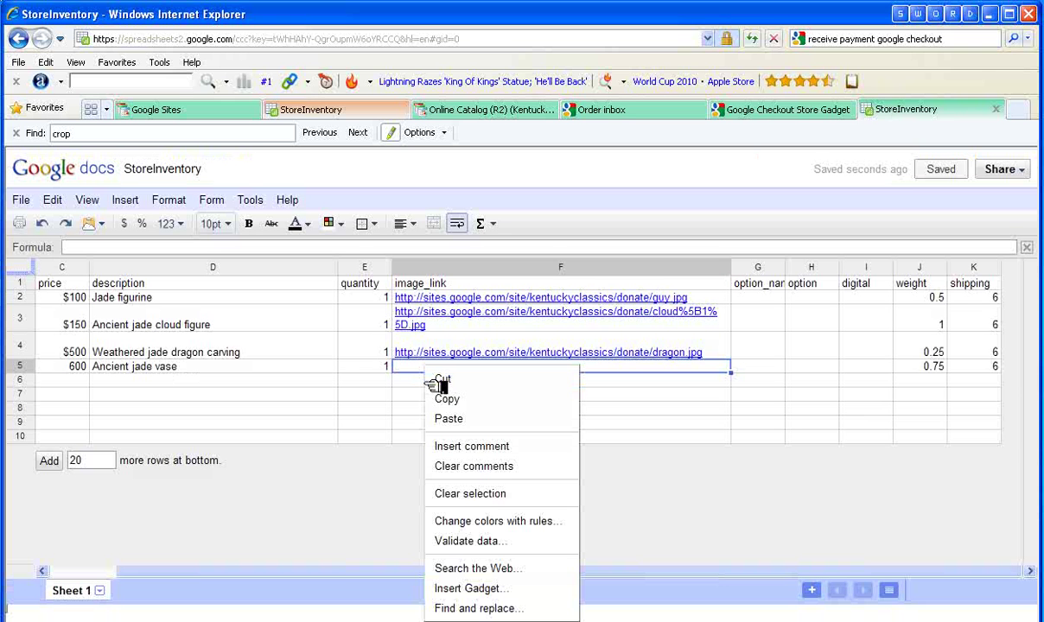
click(467, 420)
click(558, 421)
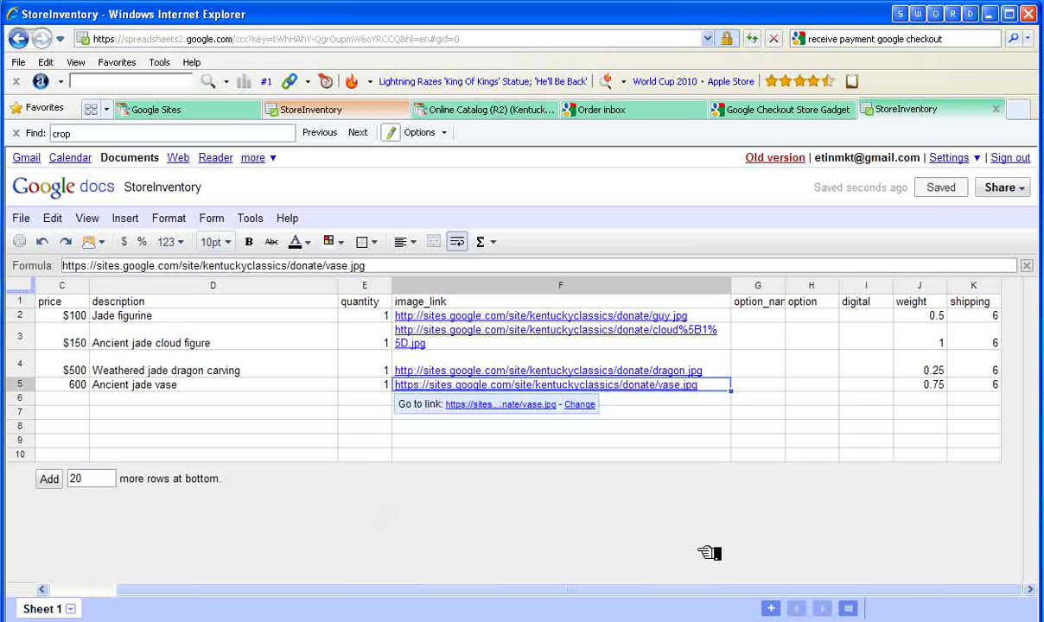
- Republish StoreInventory as a web page so the published copy is stamped Jun 15, 2010 9:33 AM
click(1022, 190)
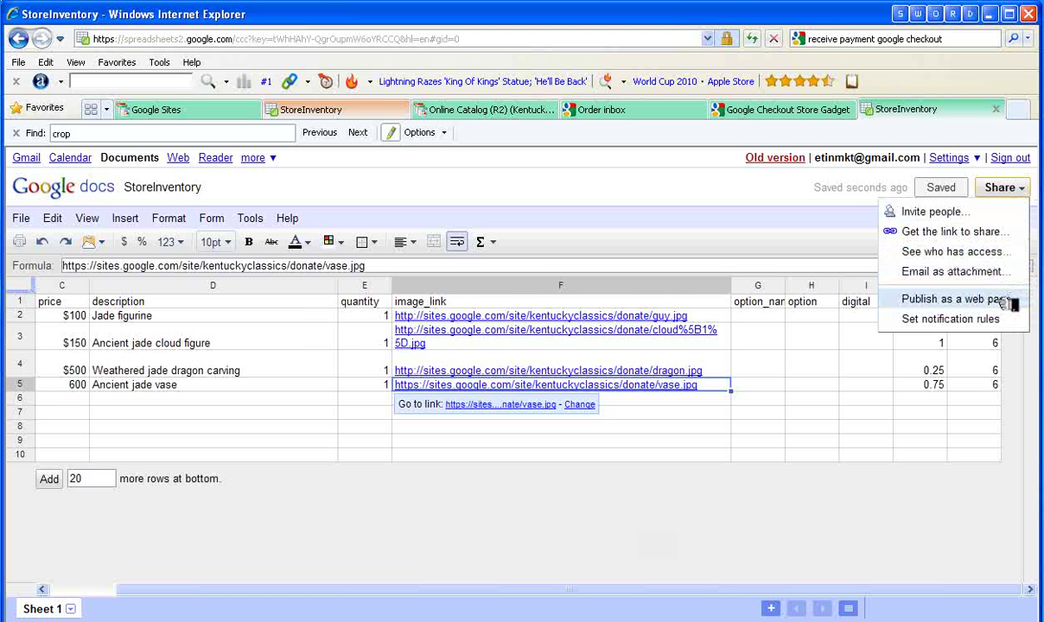
click(1011, 300)
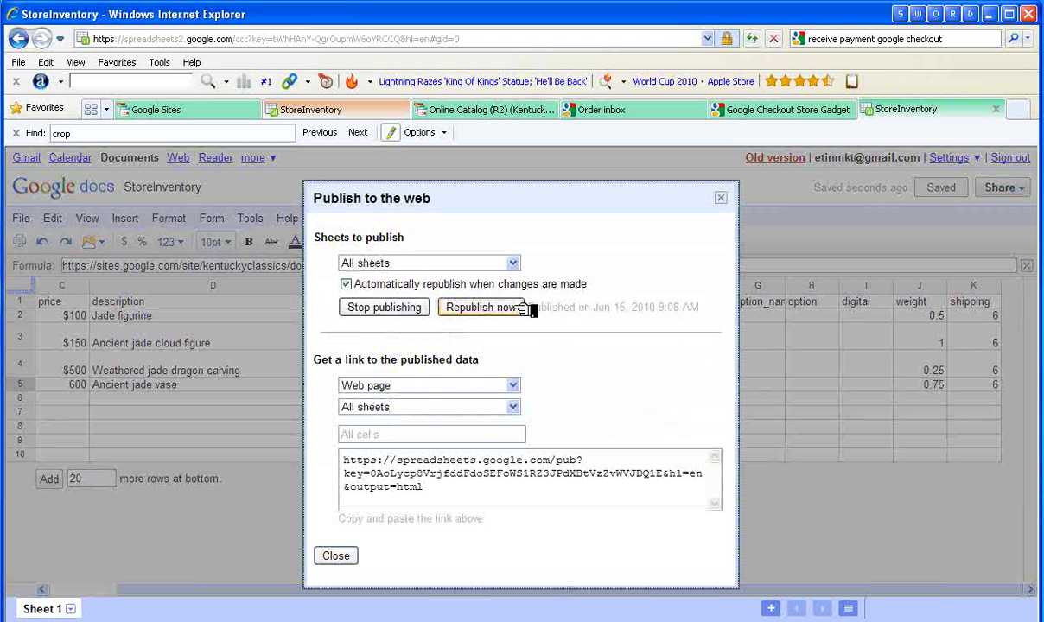
click(501, 307)
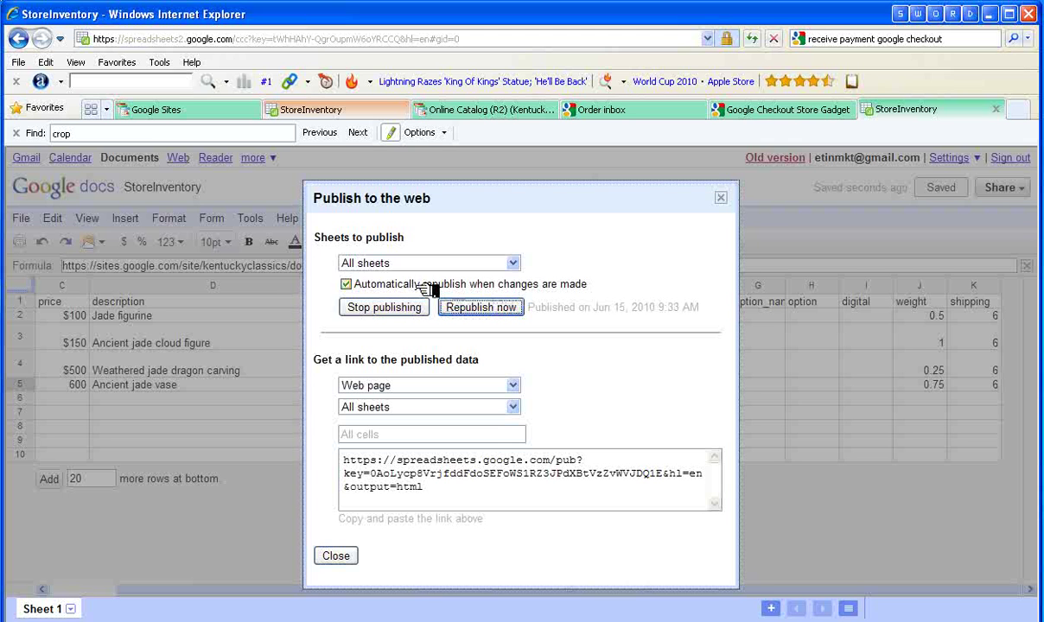
click(336, 556)
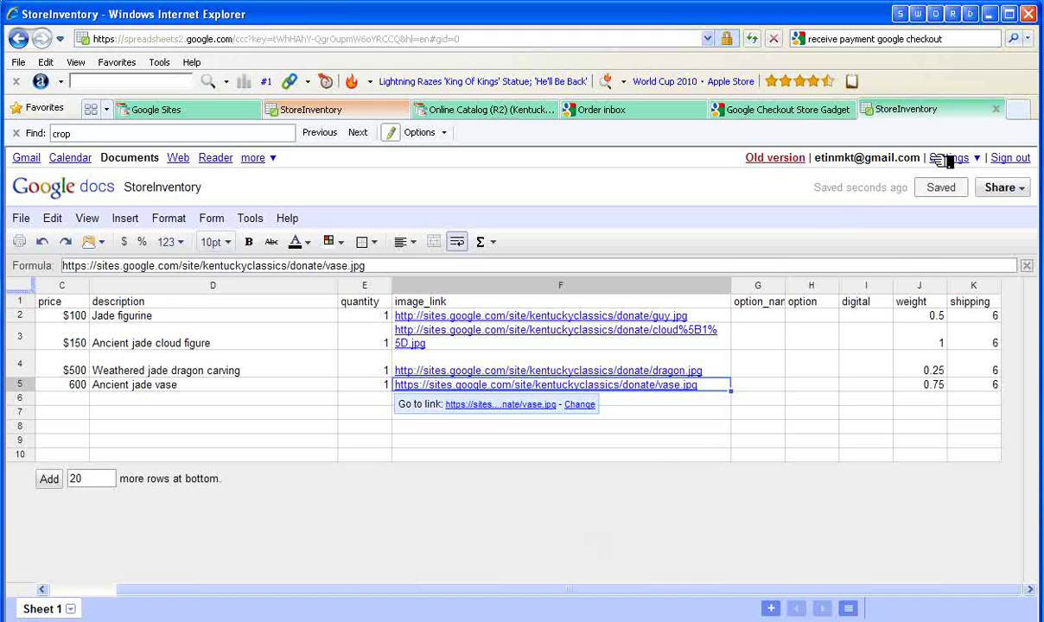
- Return to the store gadget wizard and advance past Preview / Configure, showing only secure content
click(998, 109)
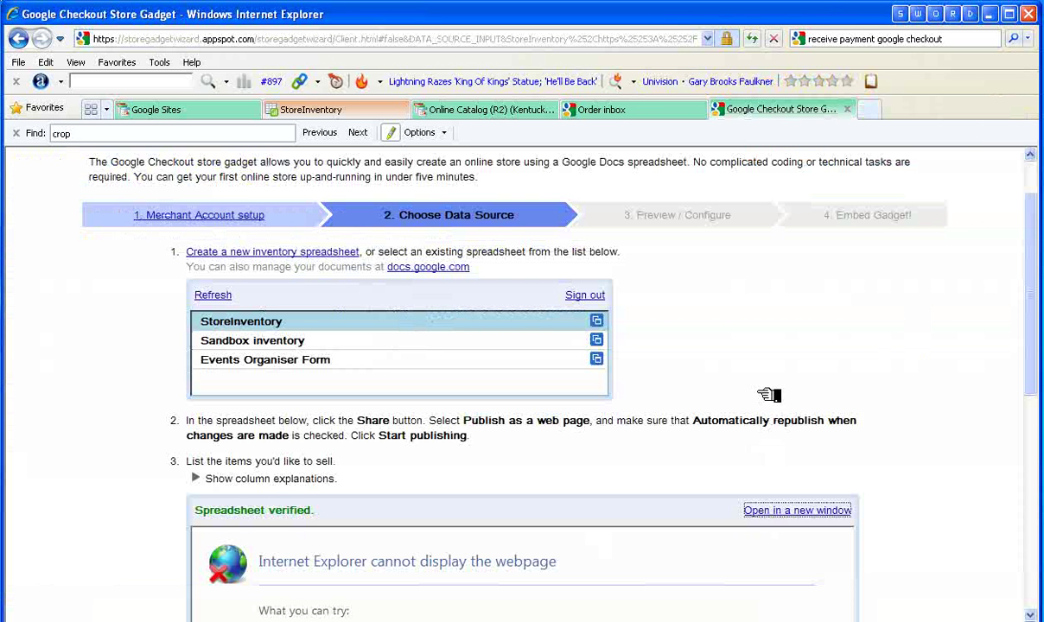
scroll(778, 300, down, 5)
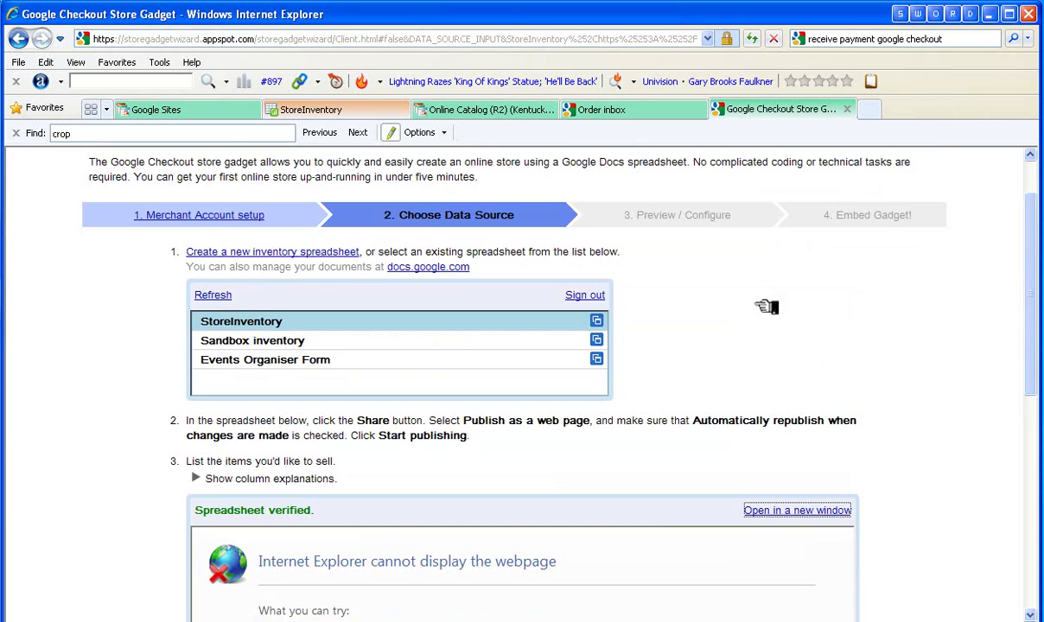
scroll(769, 305, down, 3)
click(256, 563)
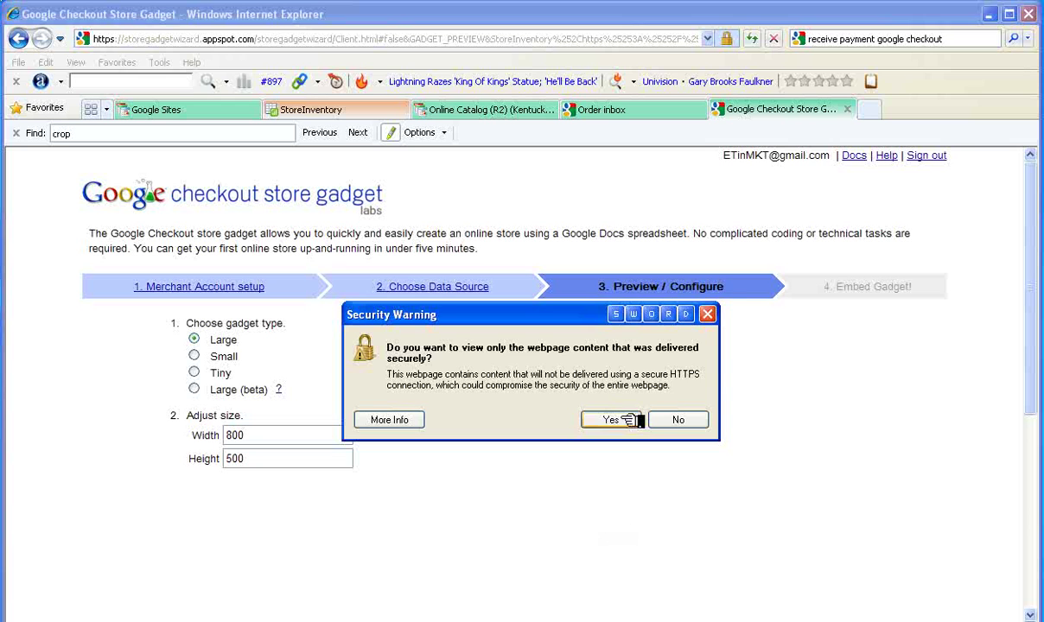
click(609, 420)
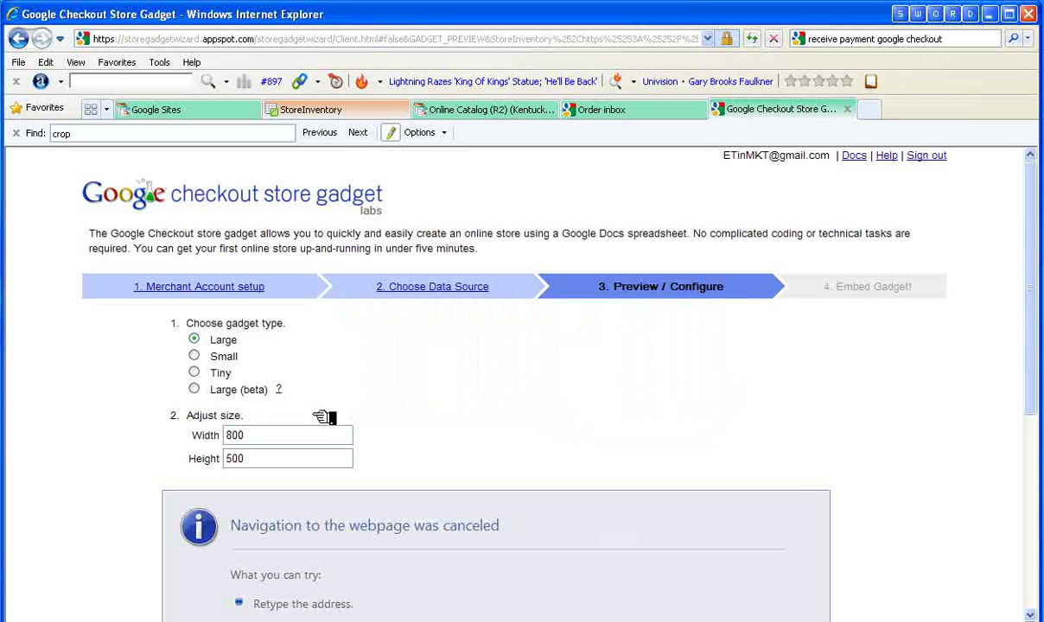
scroll(661, 395, down, 5)
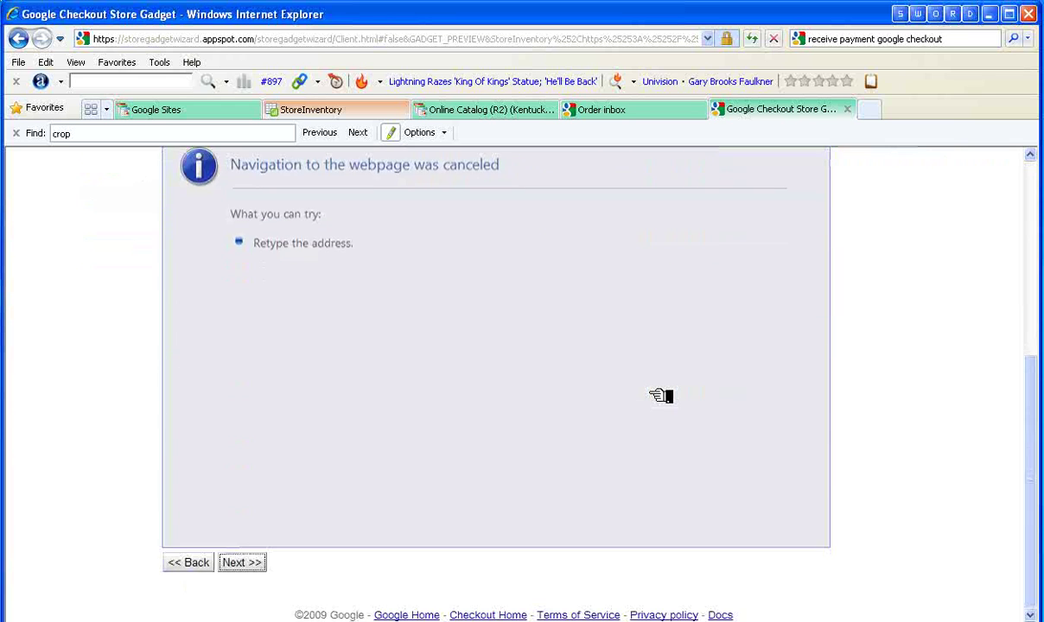
click(247, 564)
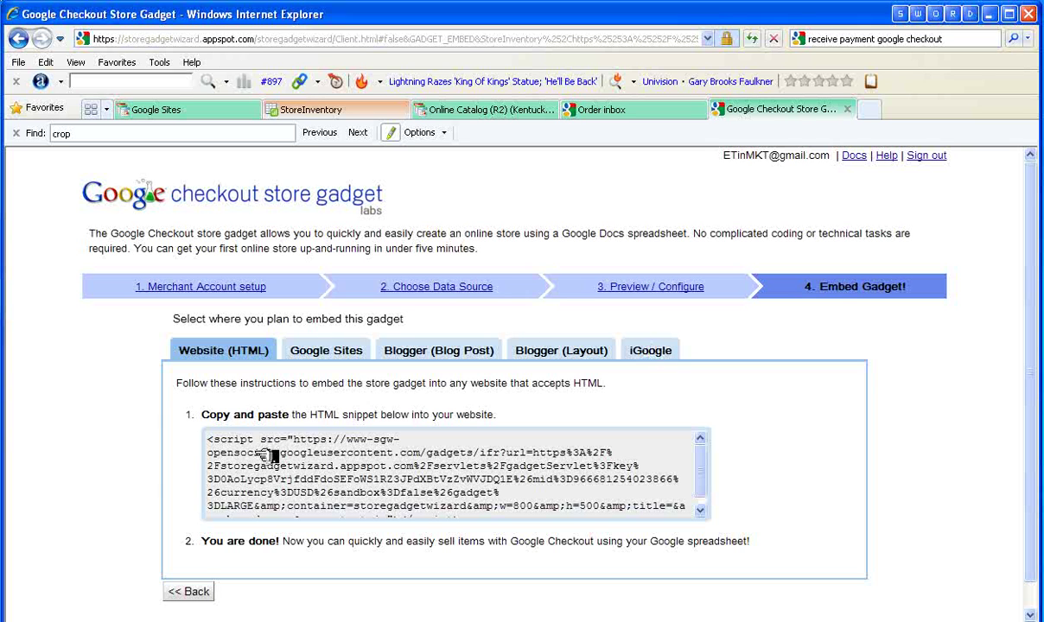
- Copy the gadget URL shown under the Google Sites embedding instructions
click(326, 351)
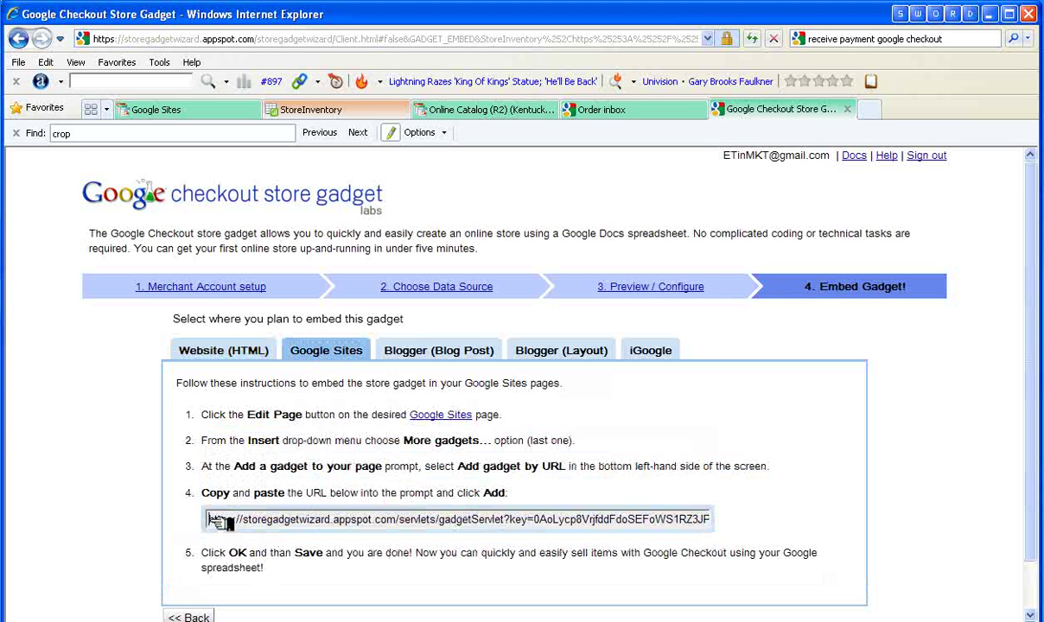
drag(219, 522, 767, 528)
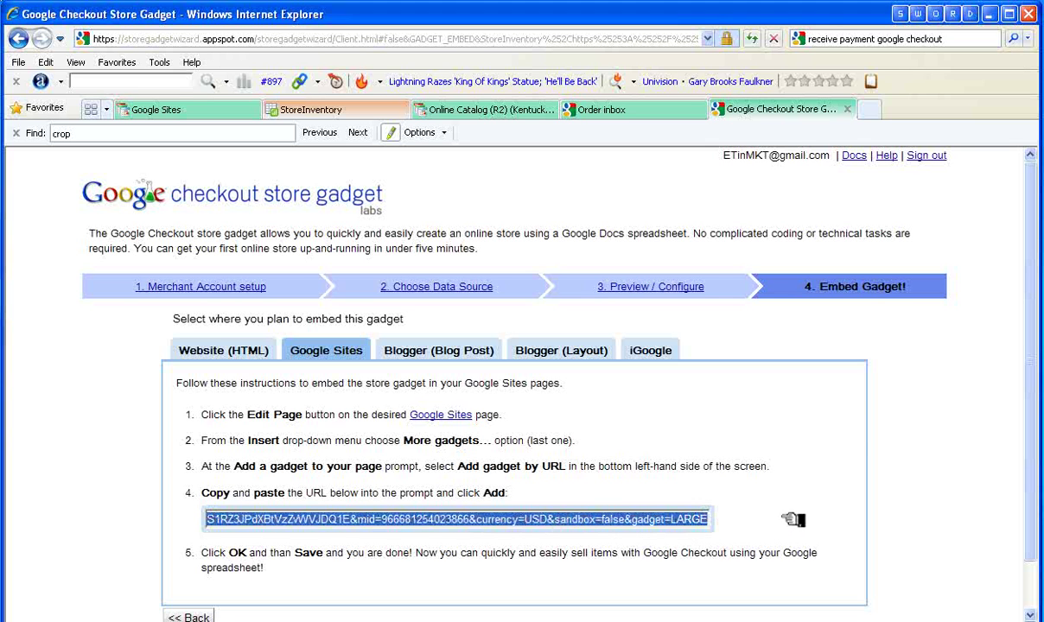
right_click(684, 522)
click(726, 566)
- Dismiss Add an Image, place the cursor above the setup heading, and open the More gadgets gallery
click(510, 109)
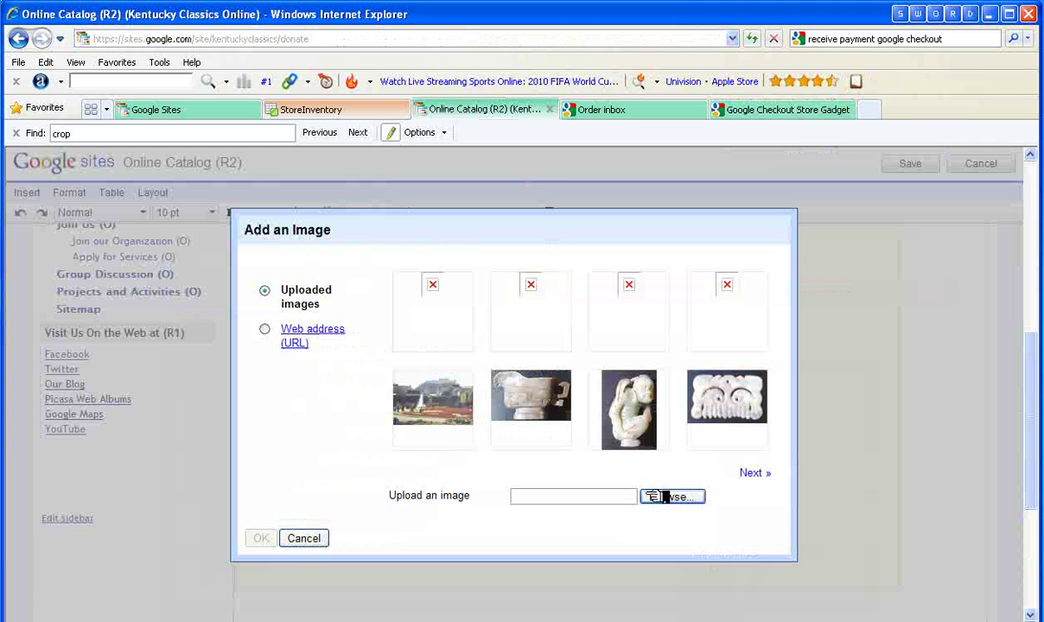
click(307, 538)
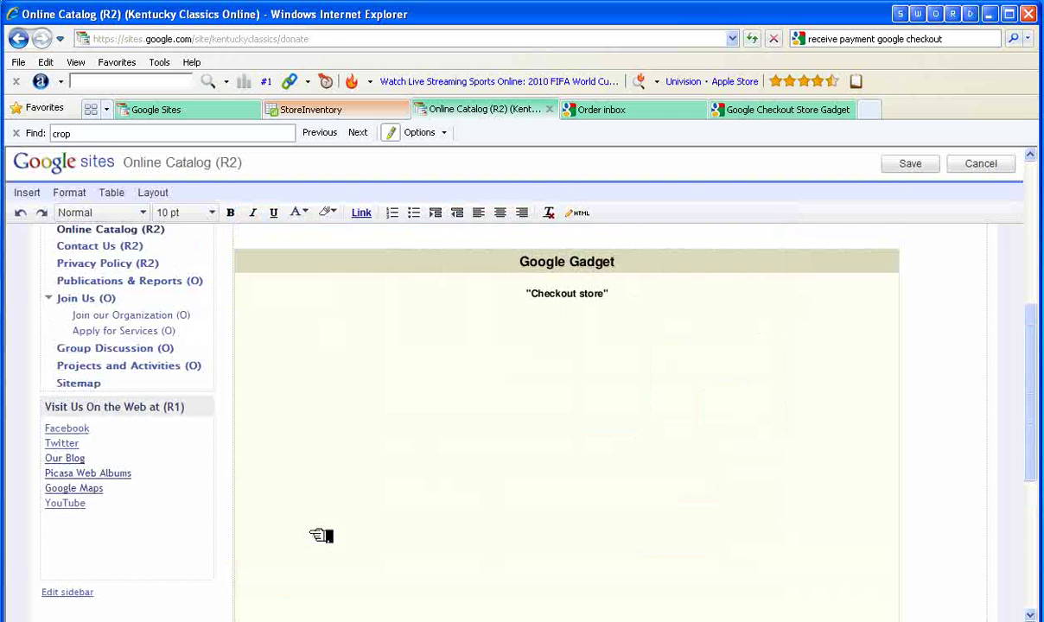
scroll(388, 483, down, 5)
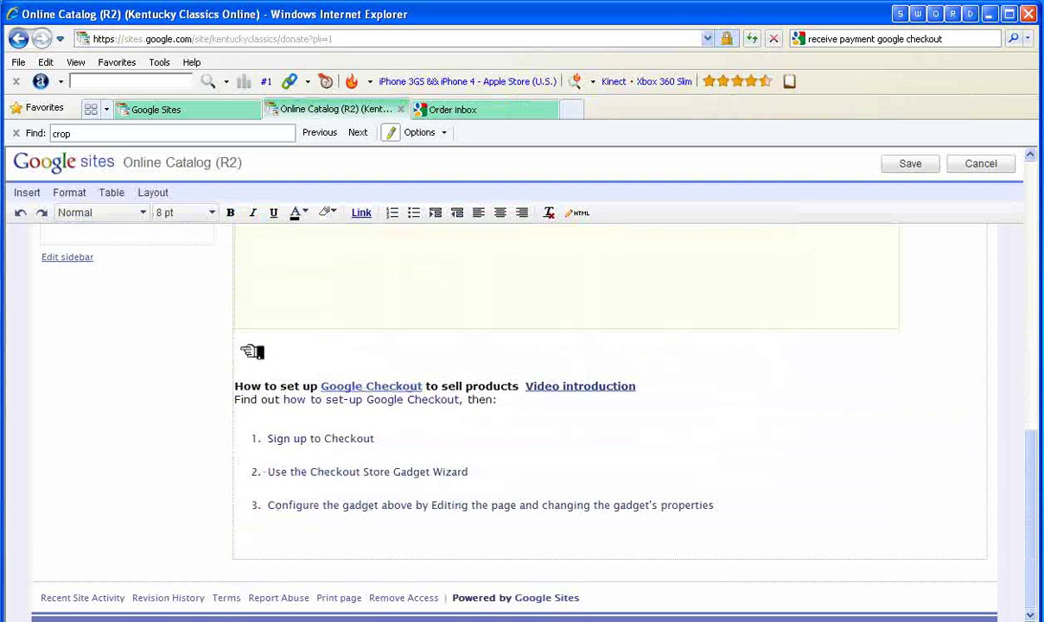
click(256, 358)
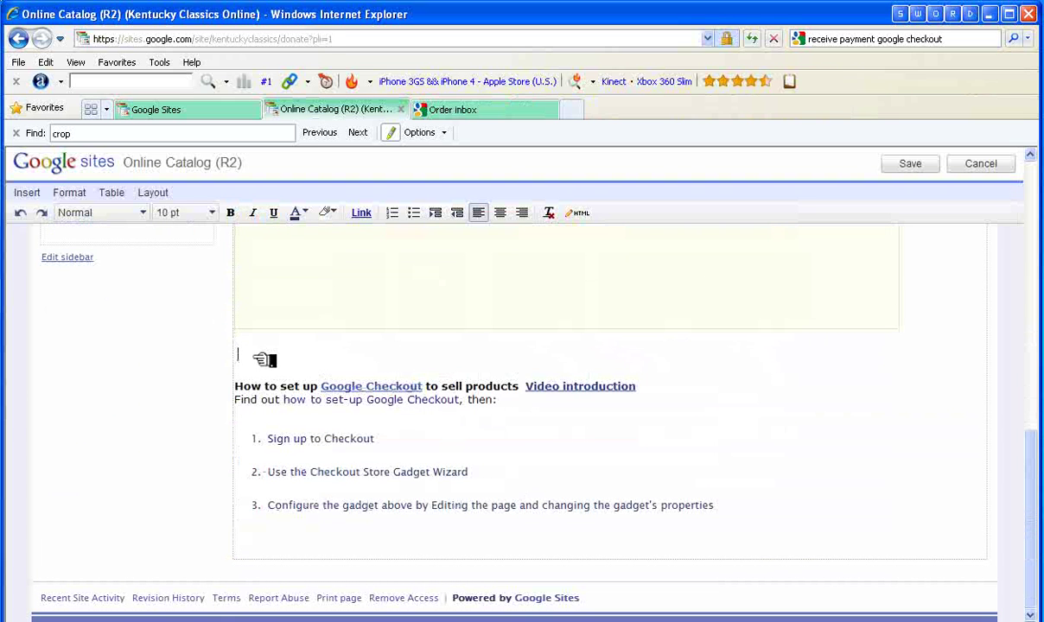
click(26, 192)
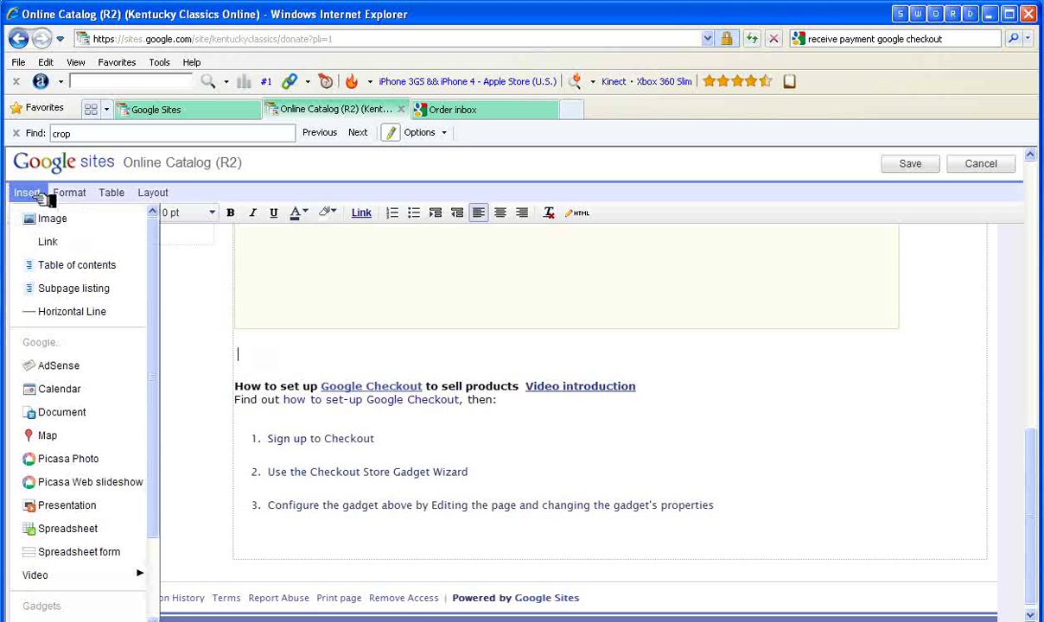
scroll(95, 570, down, 3)
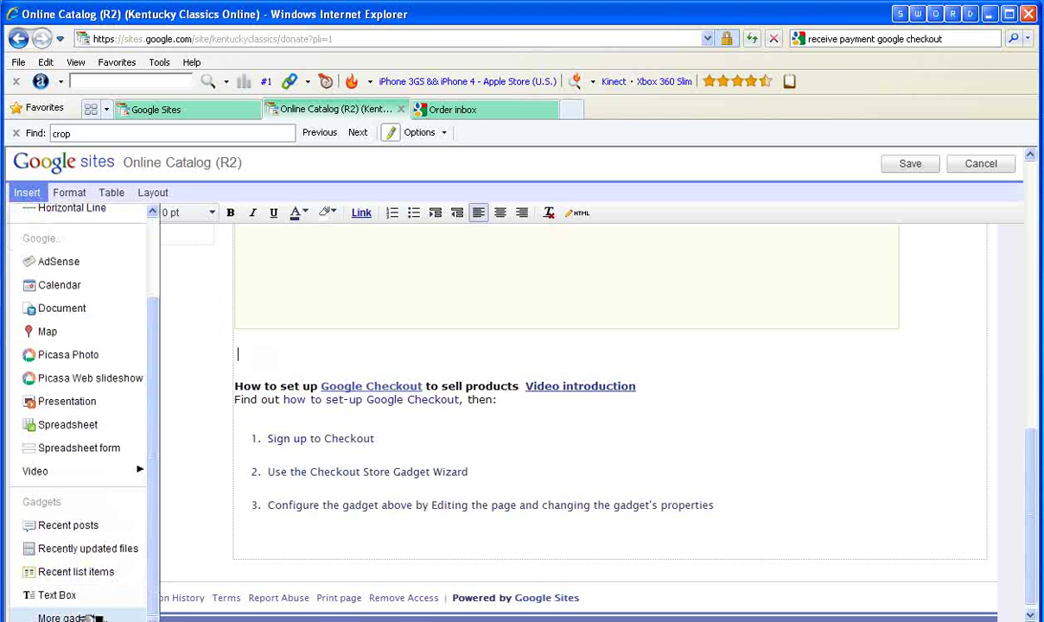
click(91, 617)
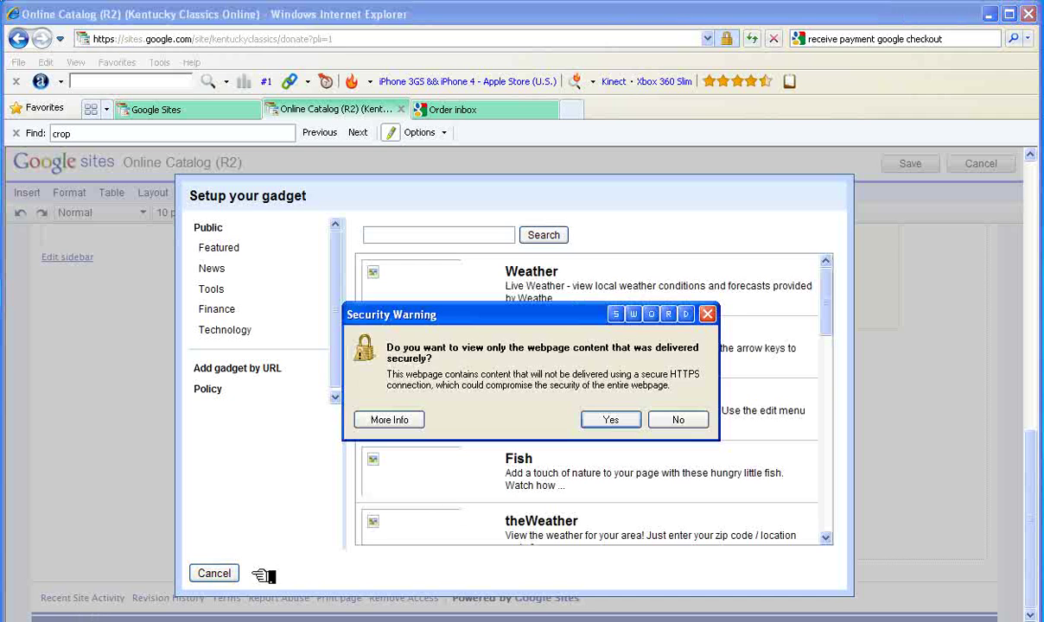
click(677, 419)
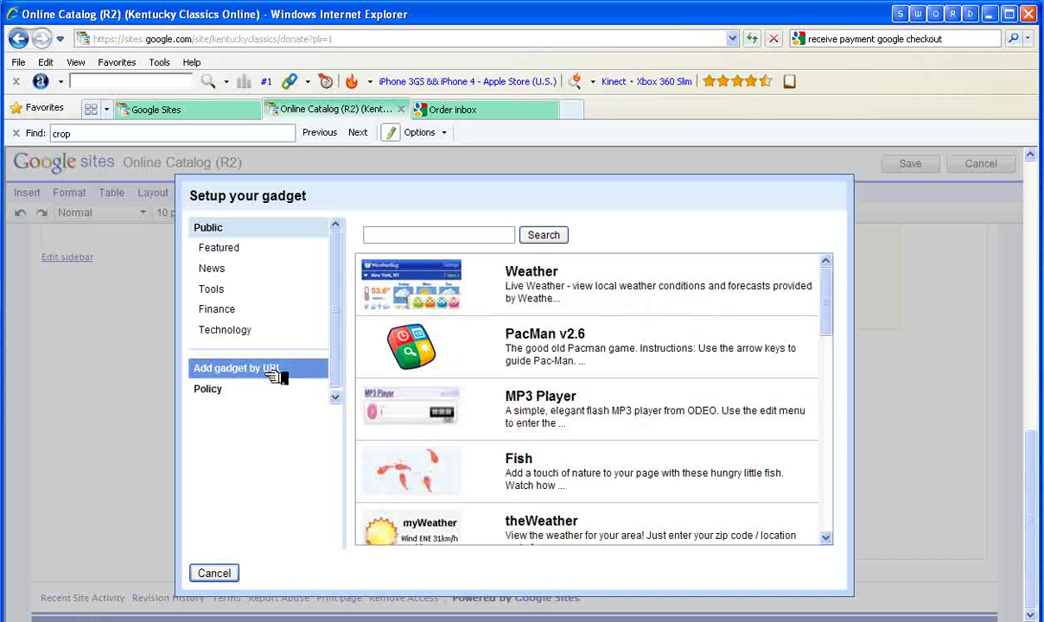
- Add a gadget by URL, pasting the copied Checkout store gadget URL over the placeholder and submitting it
click(273, 372)
drag(413, 273, 341, 279)
key(ctrl+v)
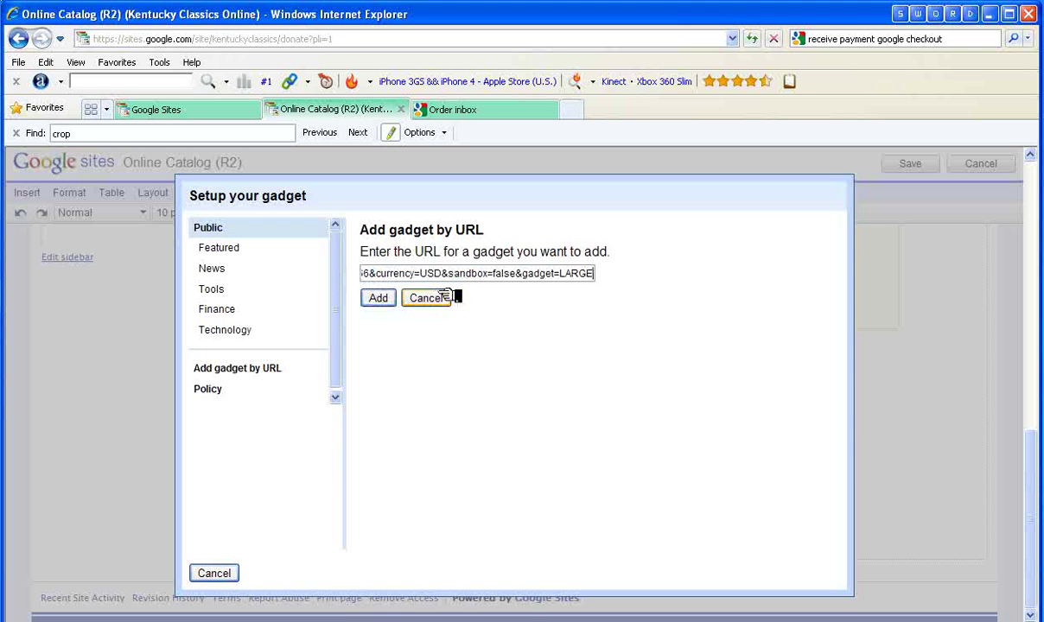
click(443, 297)
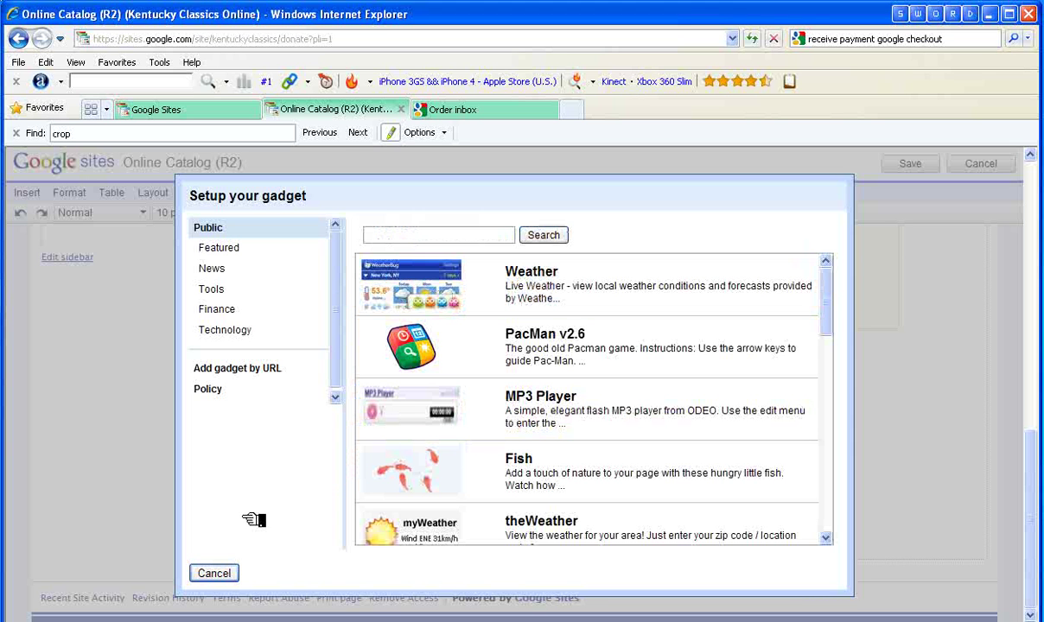
click(237, 369)
click(385, 274)
right_click(387, 274)
click(410, 333)
key(Return)
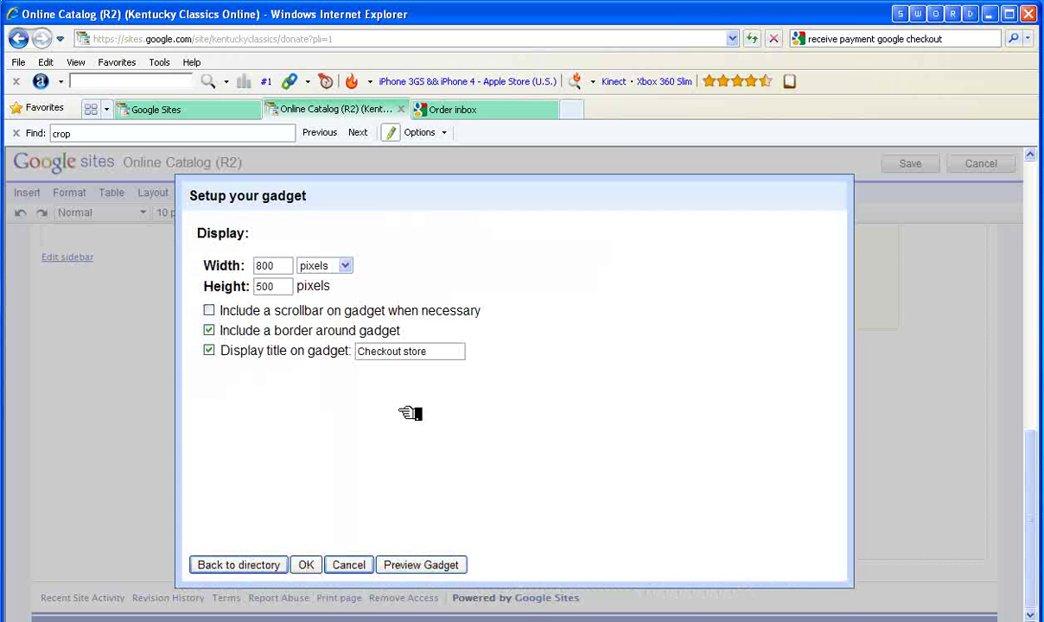
- Preview the Checkout store gadget with Jade Guy, Jade Cloud, Jade dragon and Jade vase, then insert it
click(443, 564)
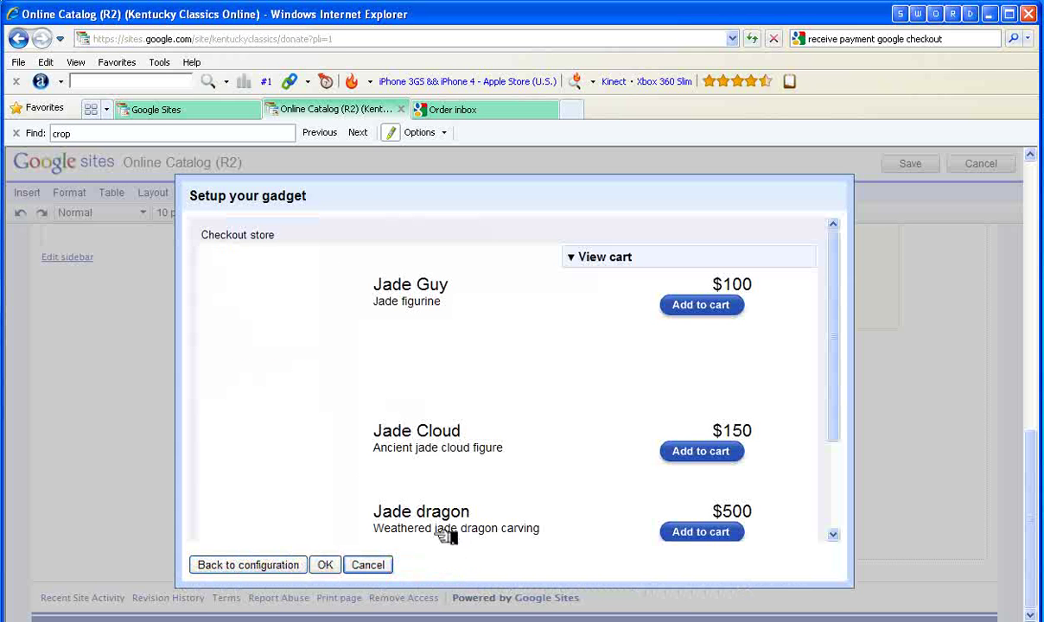
scroll(466, 494, down, 1)
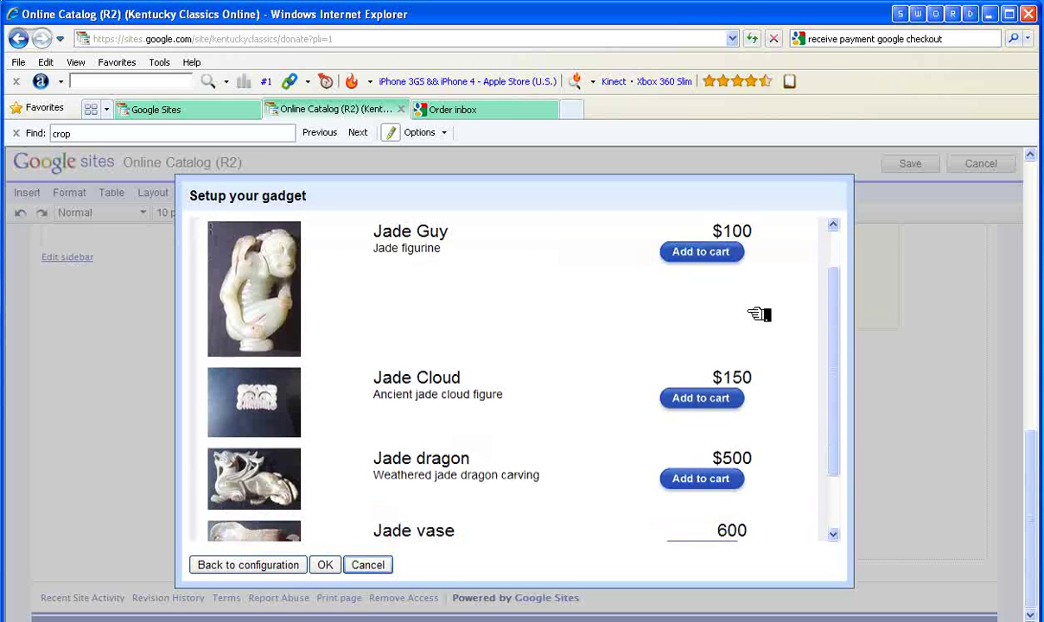
scroll(759, 314, down, 2)
scroll(793, 333, up, 8)
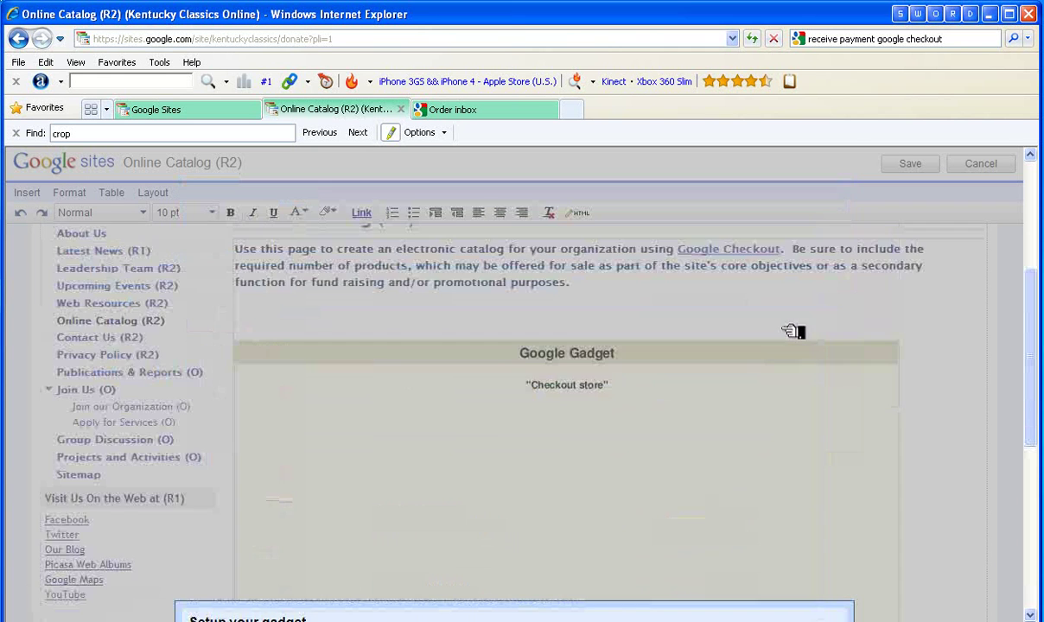
scroll(699, 466, down, 7)
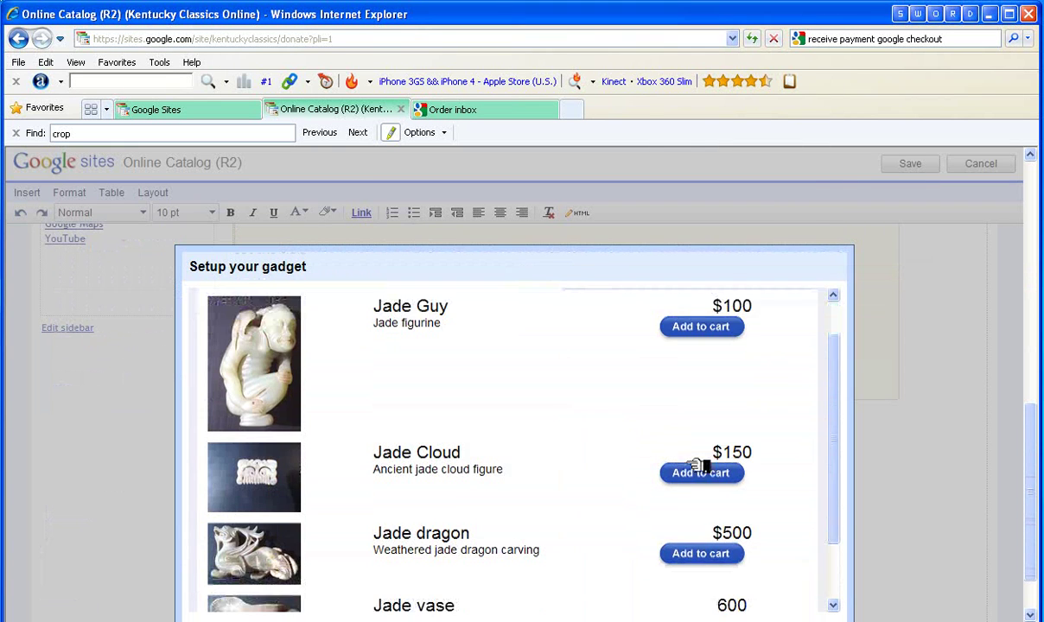
scroll(698, 464, down, 2)
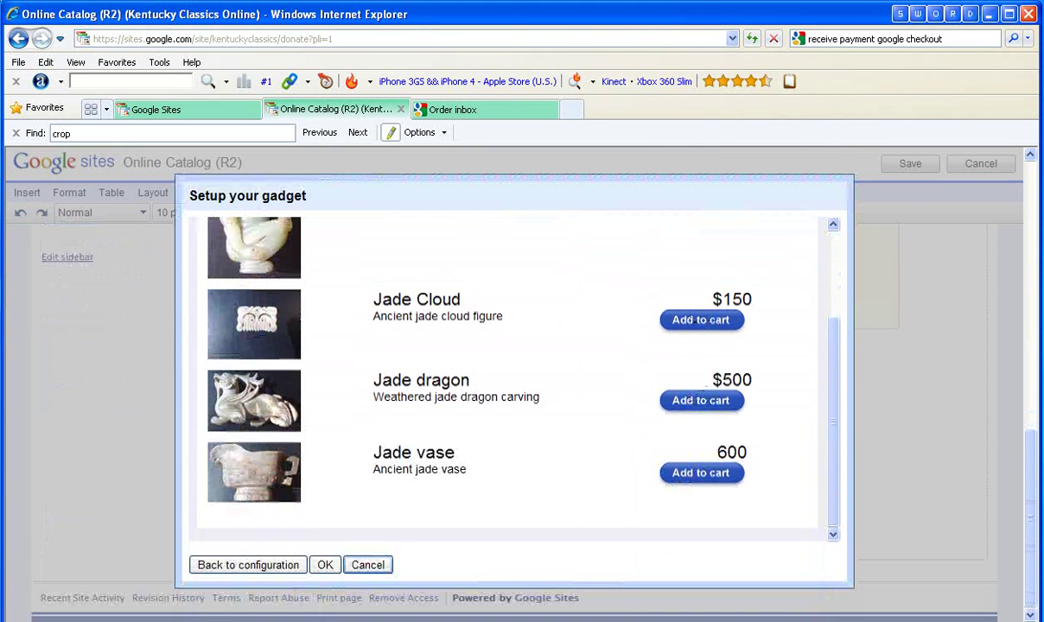
click(327, 565)
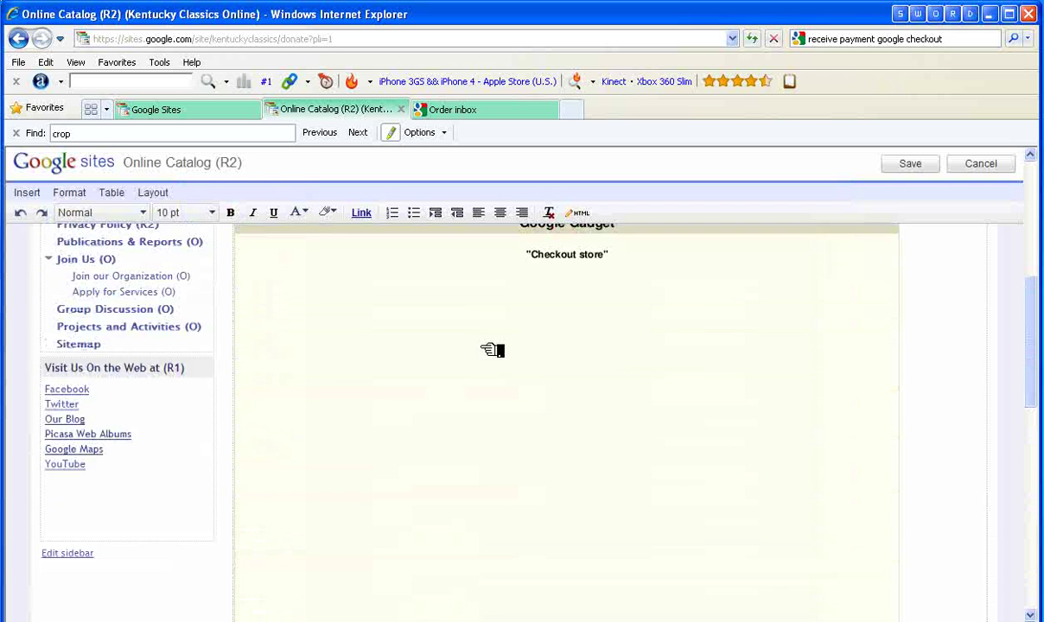
- Save the Online Catalog page and scroll through its Checkout store's four jade items with Add to cart buttons
scroll(596, 253, up, 3)
click(920, 164)
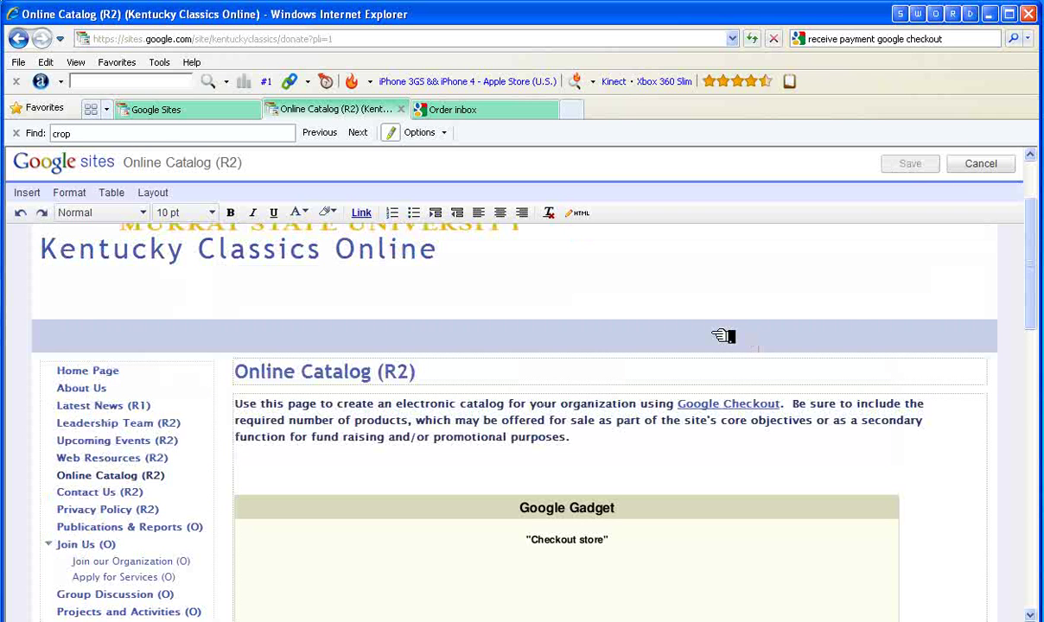
scroll(718, 324, down, 3)
scroll(717, 311, down, 10)
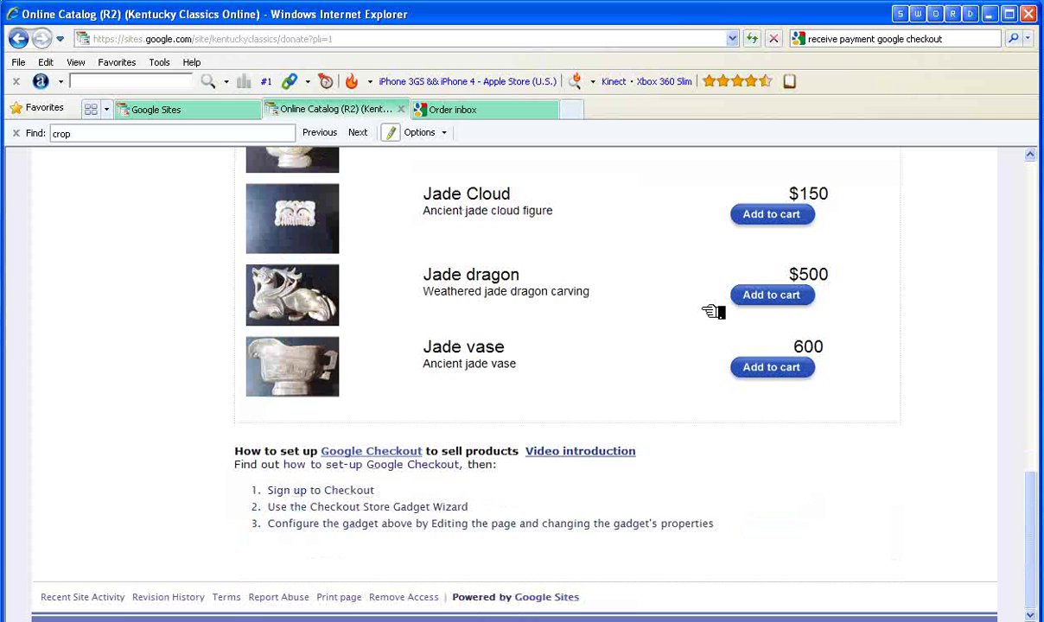
scroll(714, 311, up, 3)
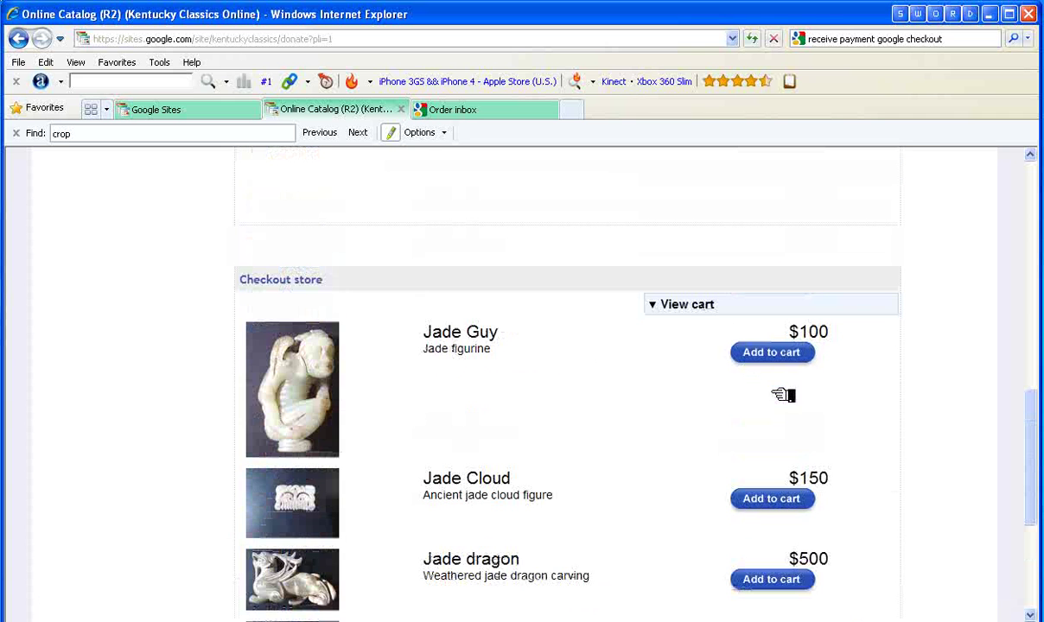
scroll(829, 578, down, 3)
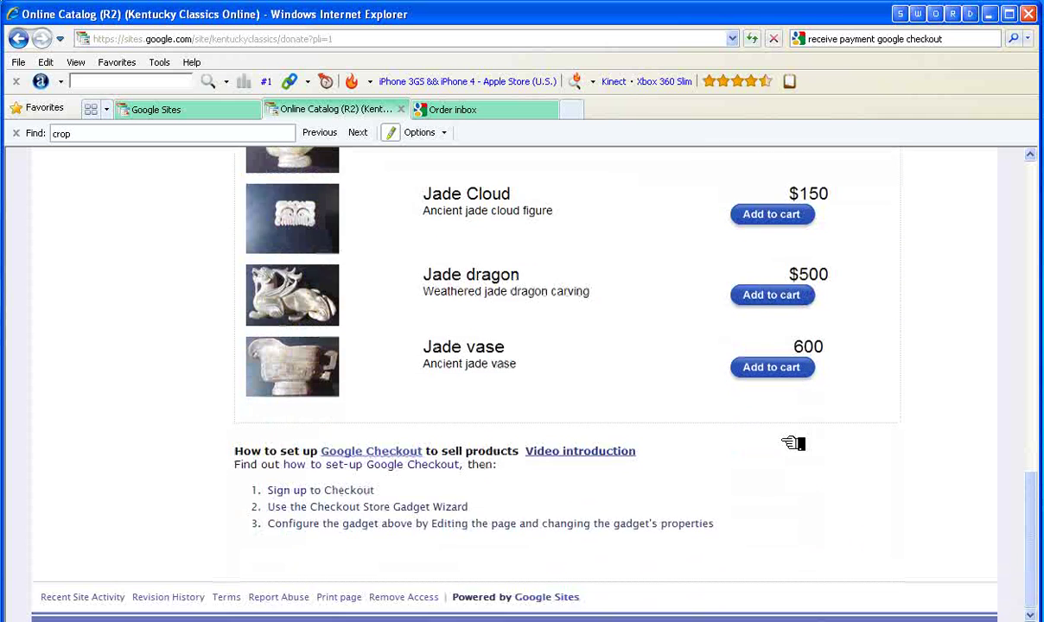
scroll(553, 343, up, 5)
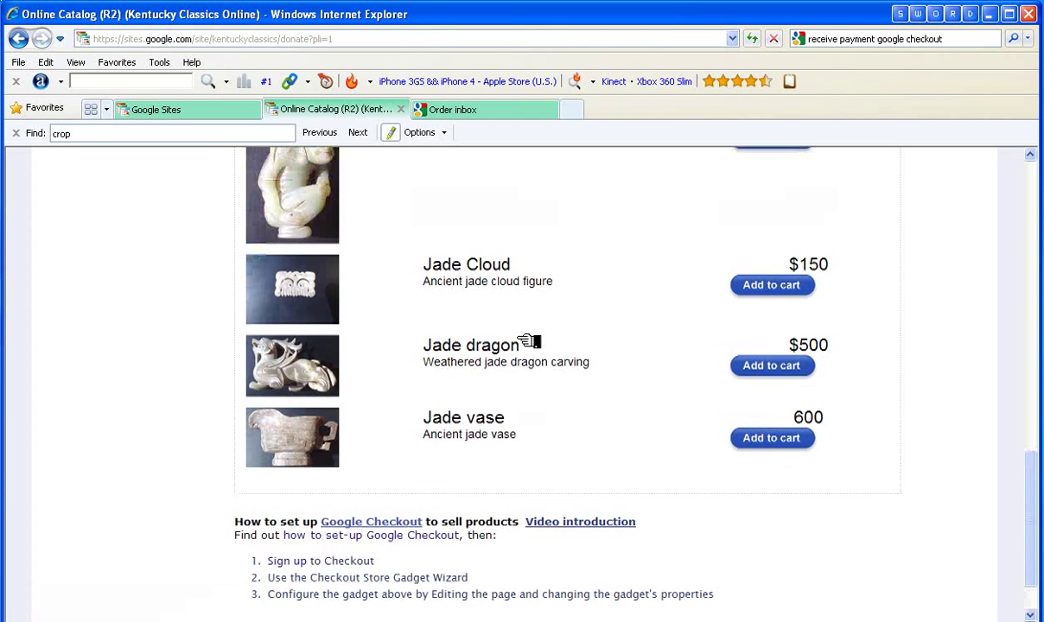
scroll(593, 282, up, 3)
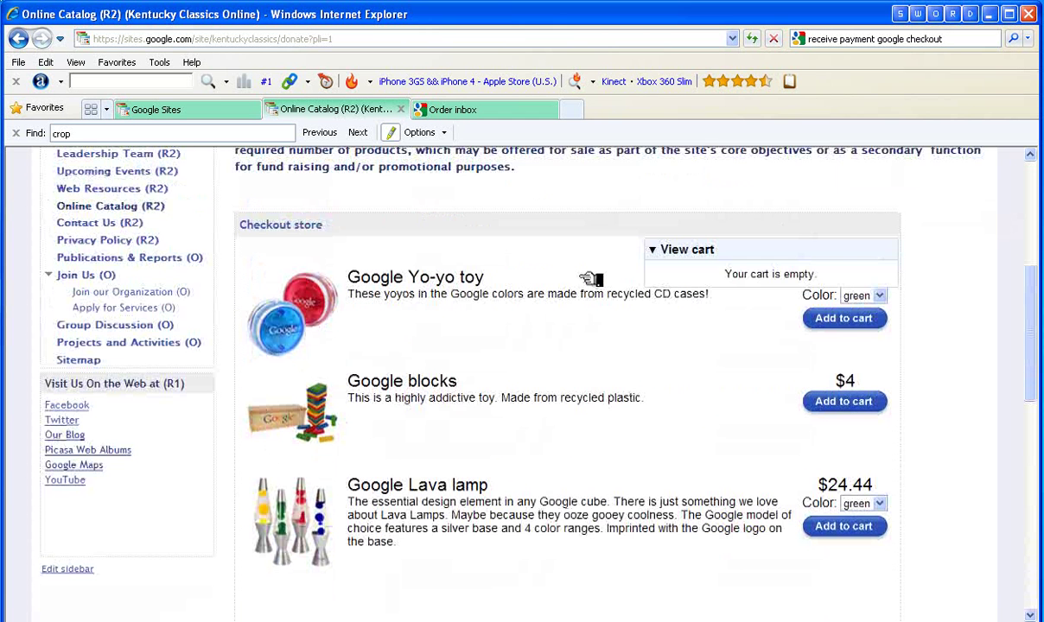